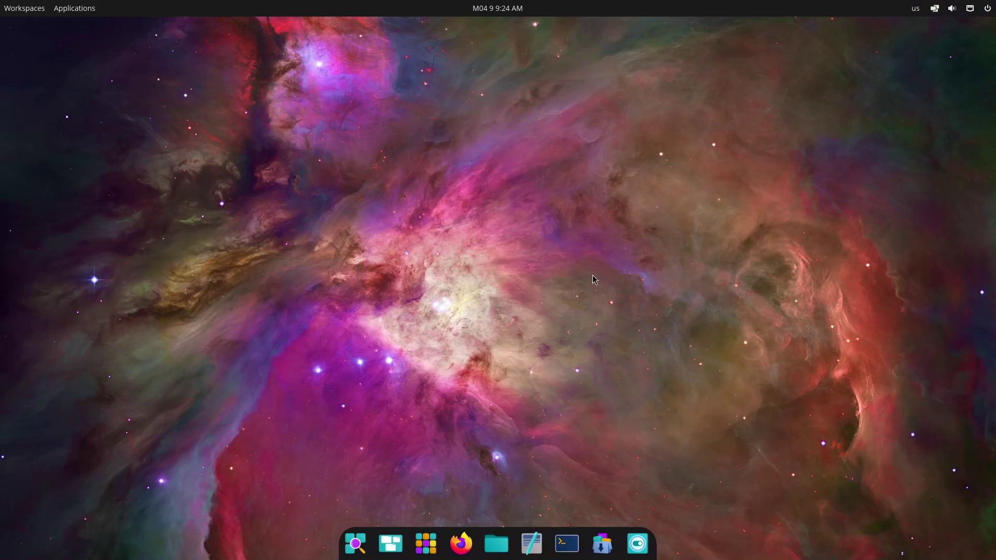
# - Replace the nebula wallpaper with the green aurora image through the desktop's Change wallpaper option
pyautogui.rightClick(444, 226)
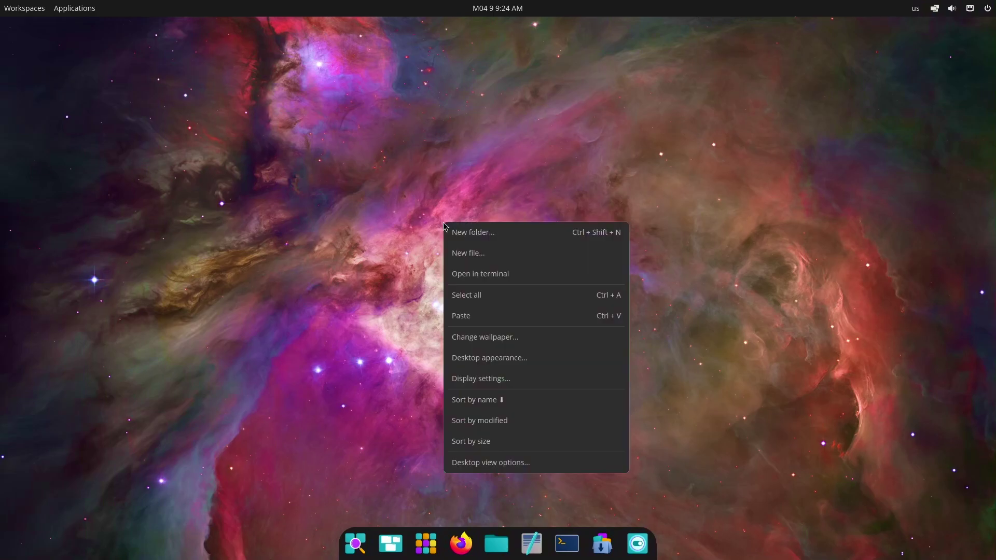
pyautogui.click(459, 346)
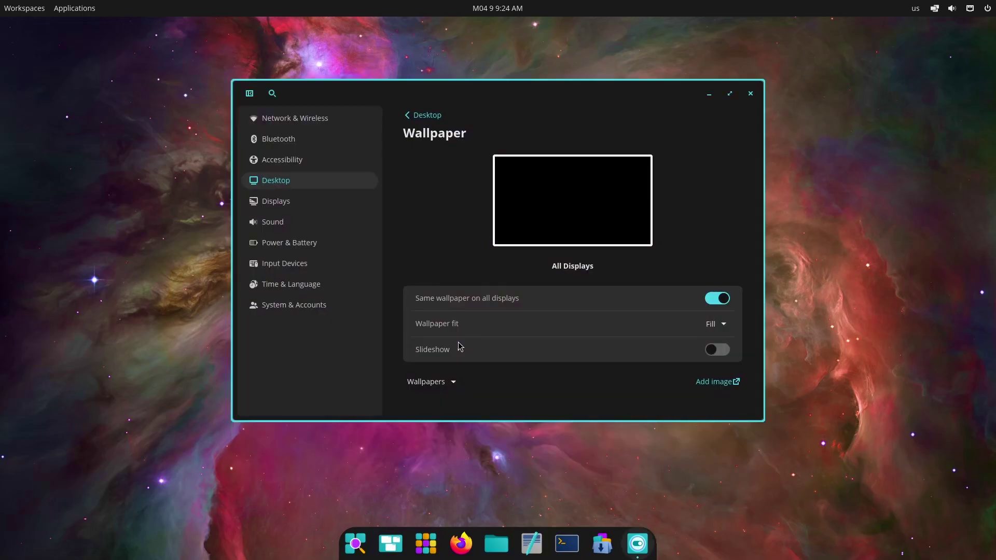
pyautogui.scroll(-5, 461, 287)
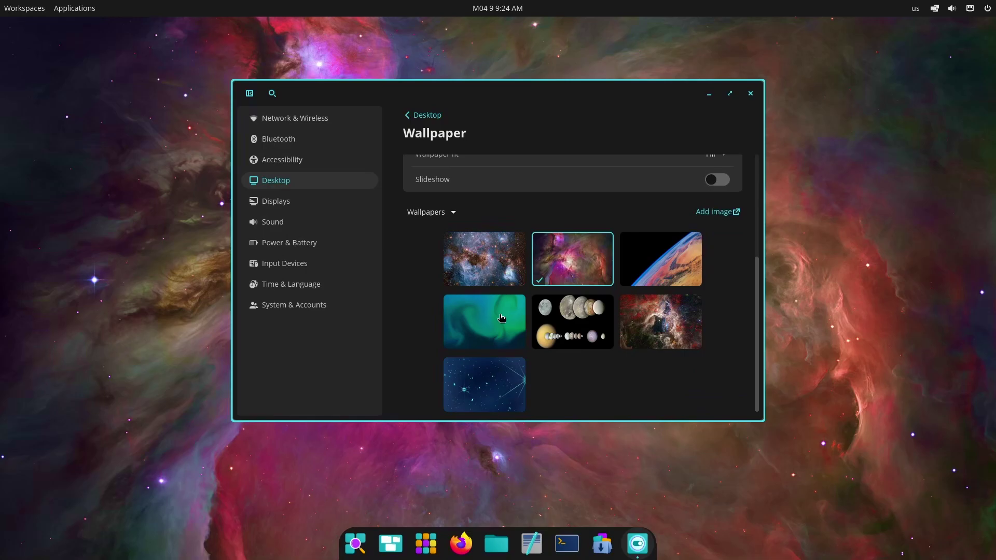
pyautogui.click(501, 317)
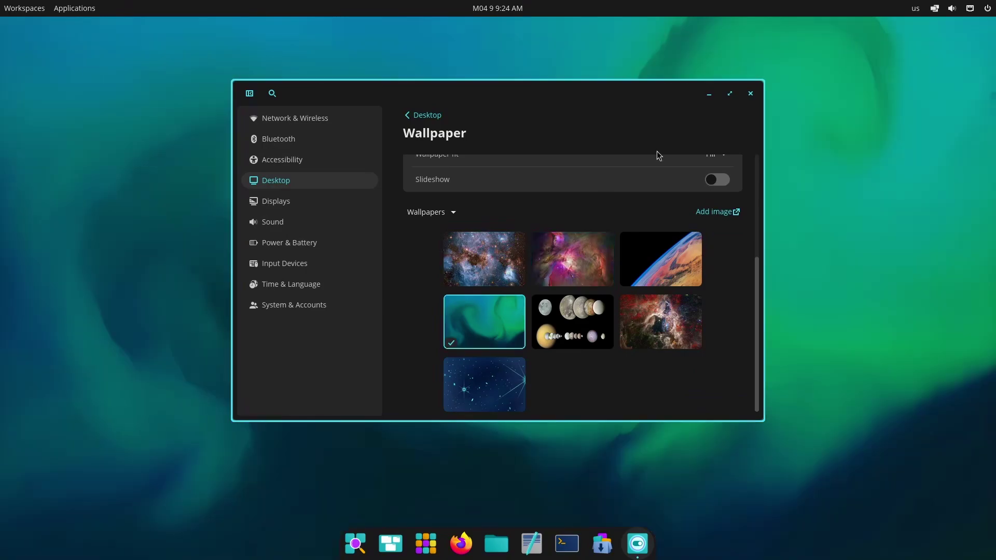
pyautogui.click(750, 93)
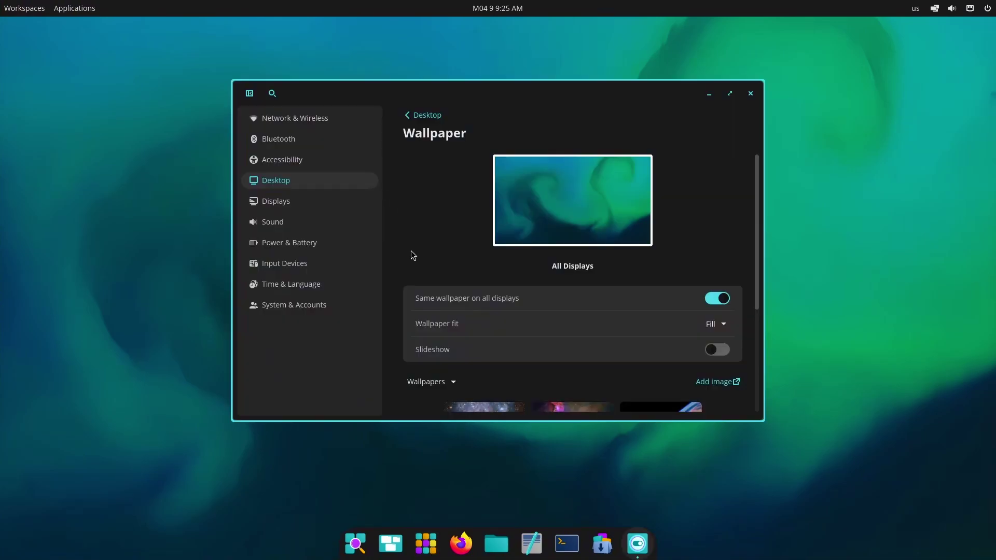
# - Scroll the Settings page and hide, then restore, the settings sidebar
pyautogui.scroll(-3, 410, 251)
pyautogui.scroll(3, 410, 251)
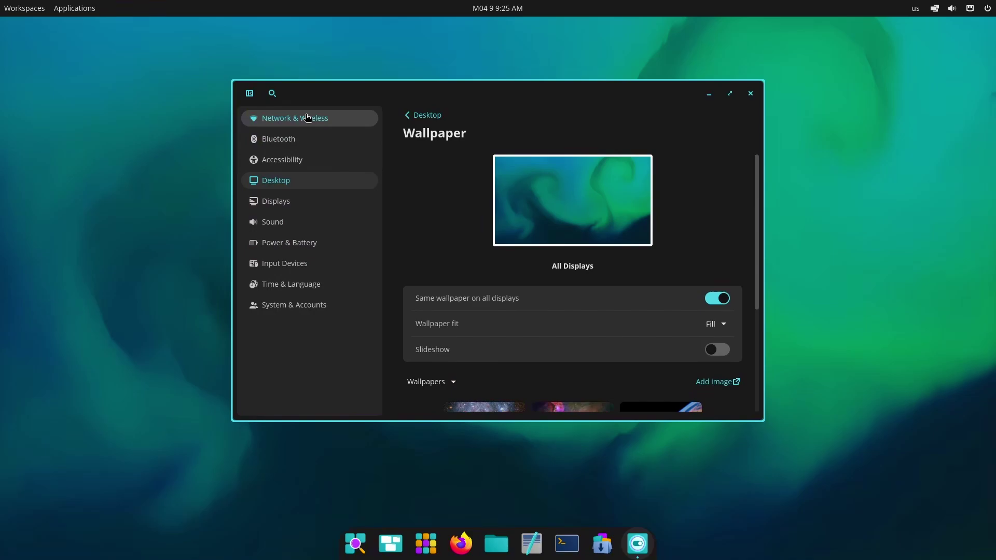
pyautogui.click(249, 92)
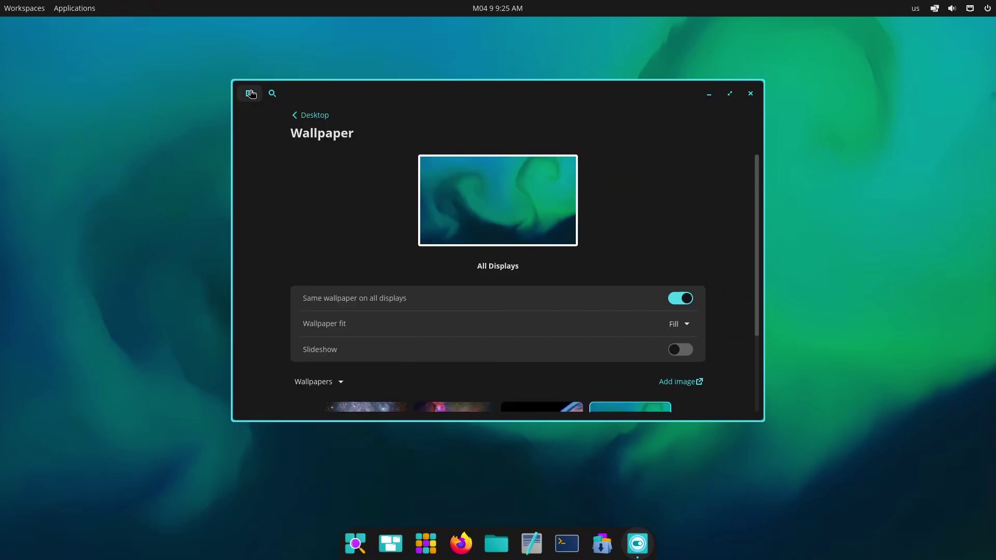
pyautogui.click(249, 93)
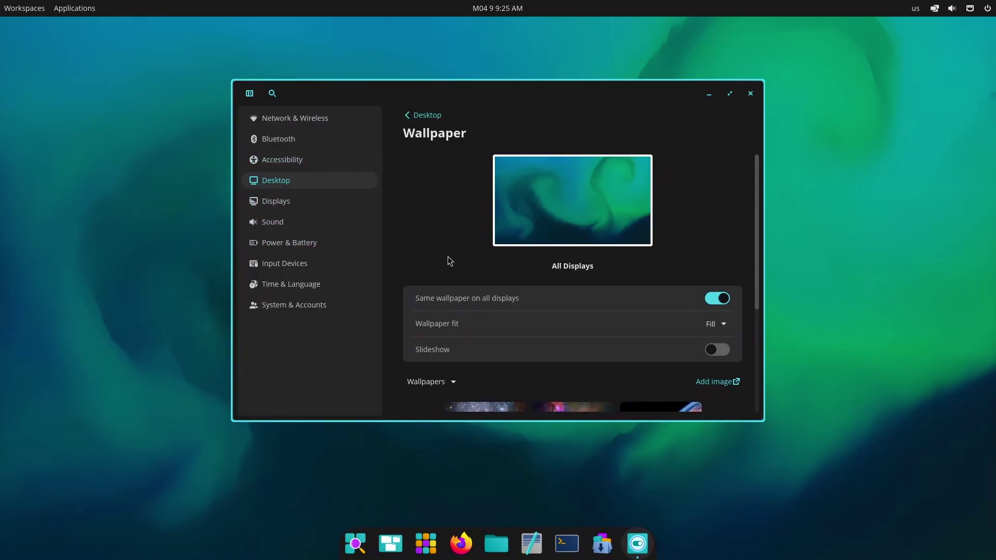
pyautogui.scroll(-5, 449, 260)
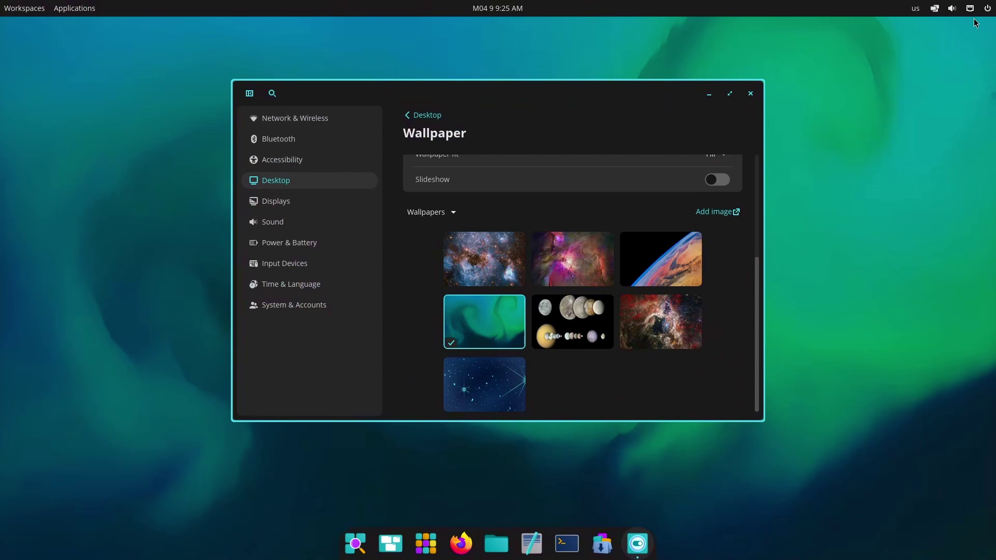
# - Check the power, network and sound menus, enable Show media controls on panel, and go to Displays
pyautogui.click(987, 8)
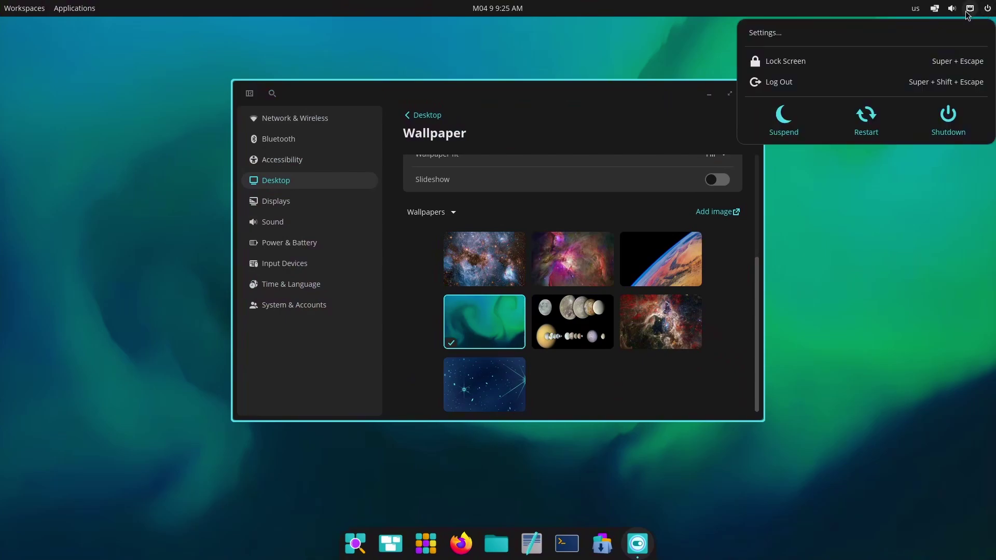
pyautogui.click(967, 11)
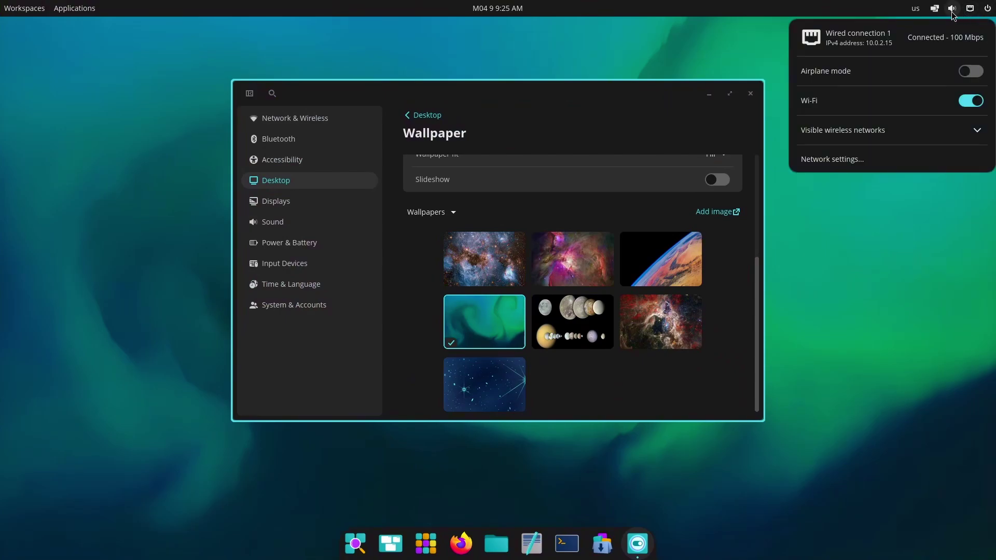
pyautogui.click(952, 9)
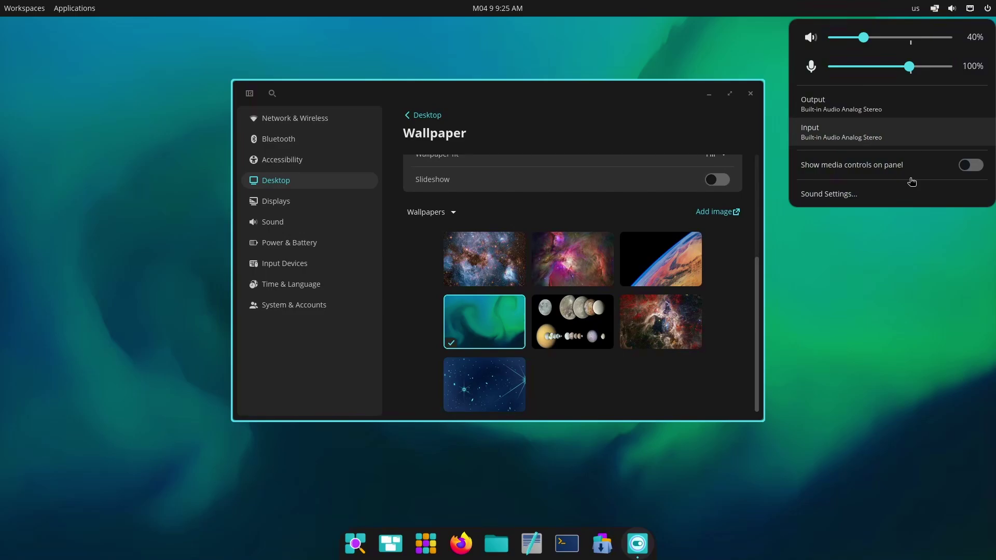
pyautogui.click(968, 166)
pyautogui.click(276, 201)
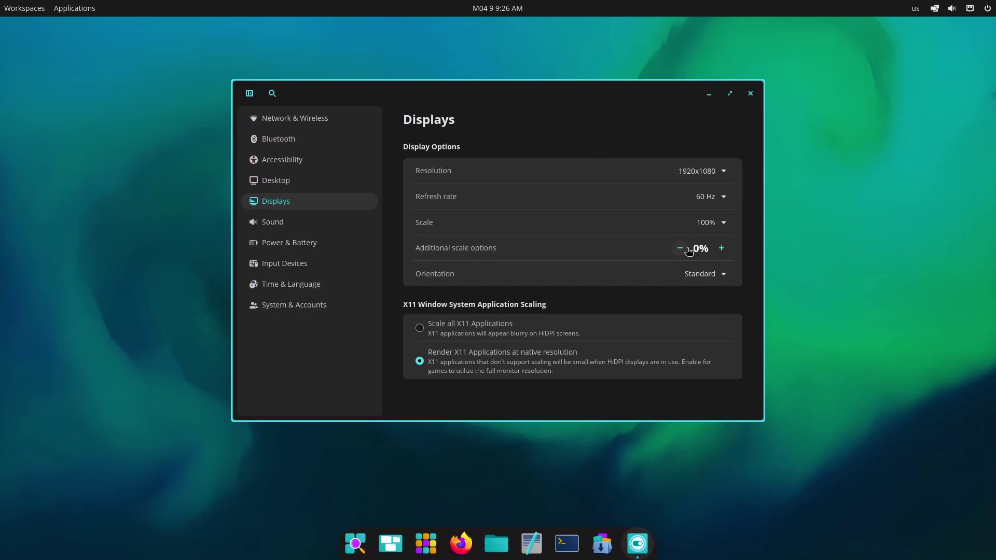
pyautogui.click(720, 222)
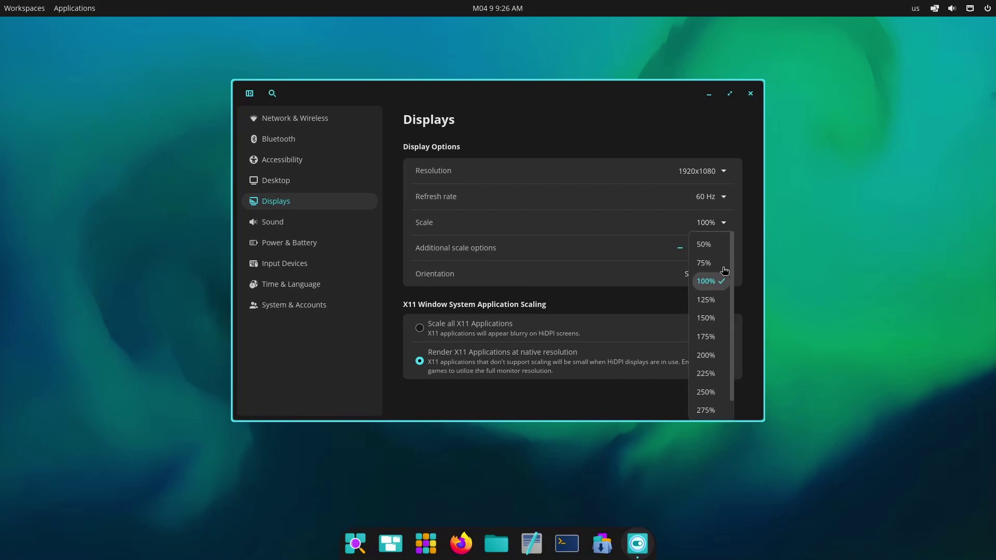
pyautogui.click(717, 176)
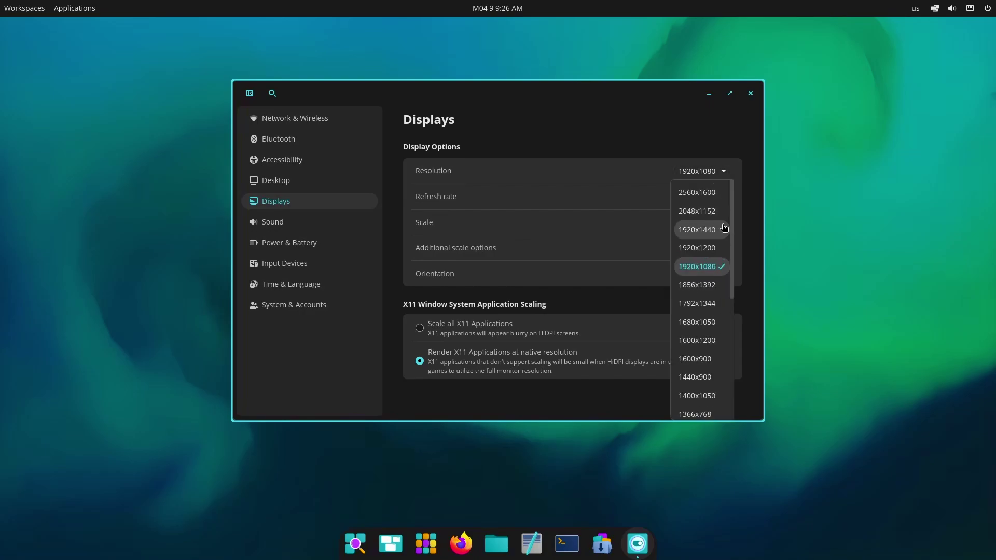
pyautogui.scroll(-3, 715, 261)
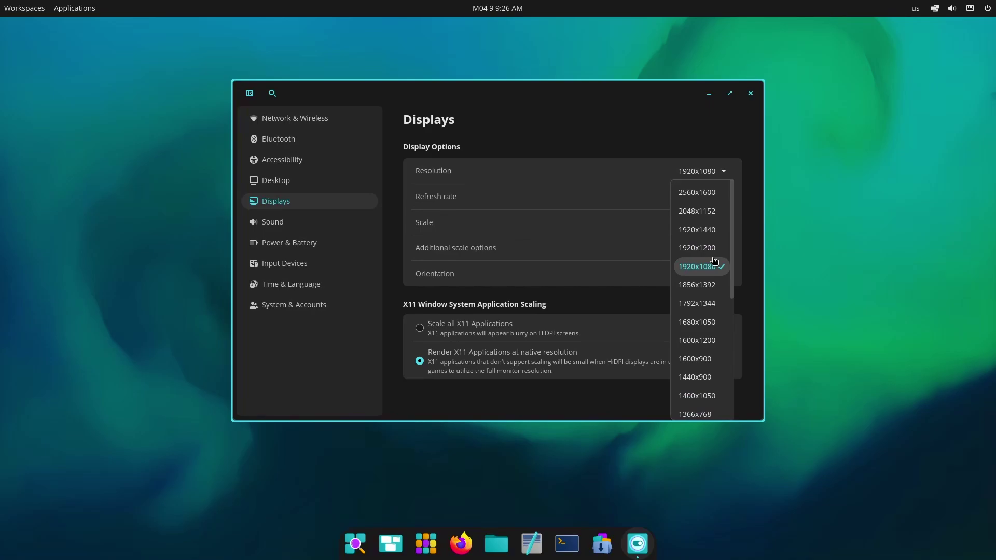
pyautogui.click(630, 154)
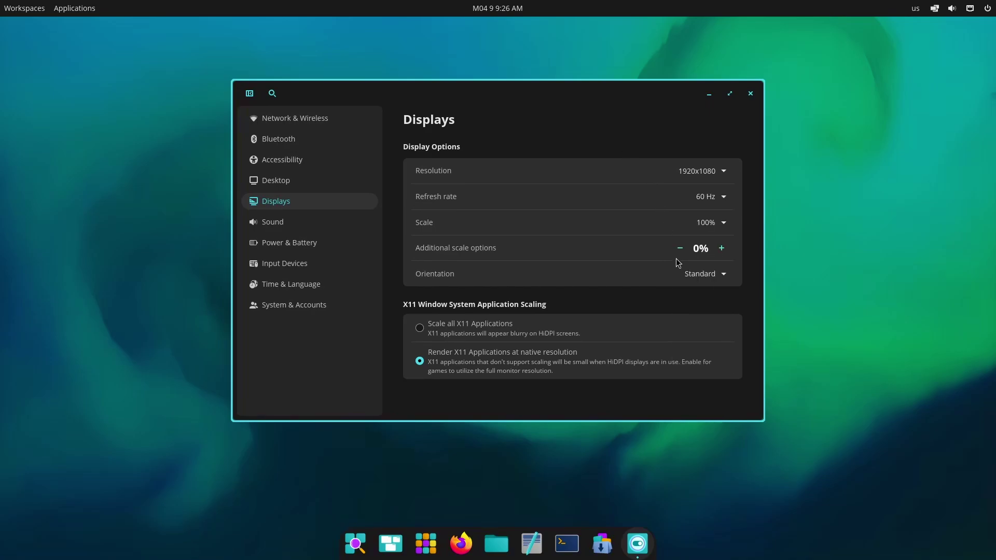
pyautogui.click(701, 280)
pyautogui.click(701, 280)
# - Set the power mode to High performance under Power & Battery
pyautogui.click(363, 230)
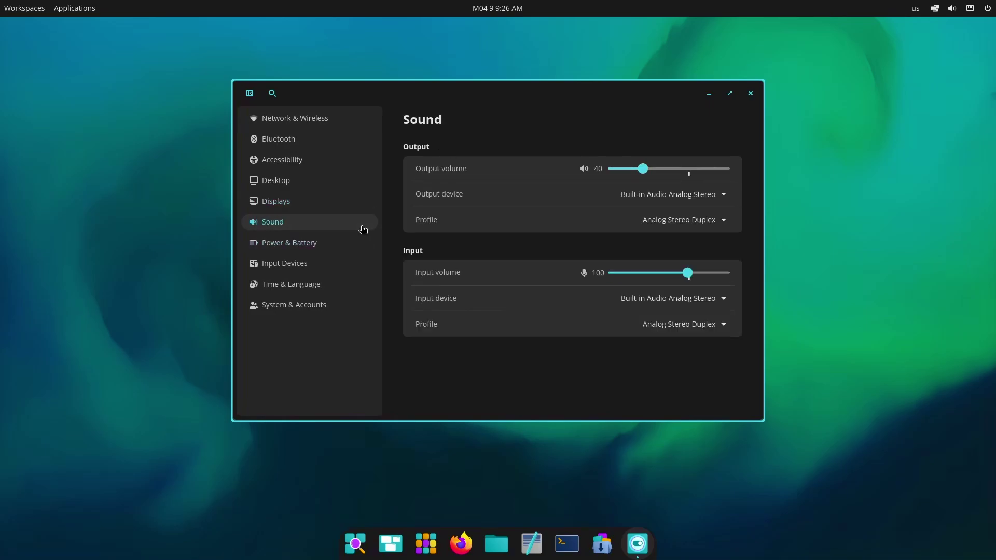
pyautogui.click(338, 247)
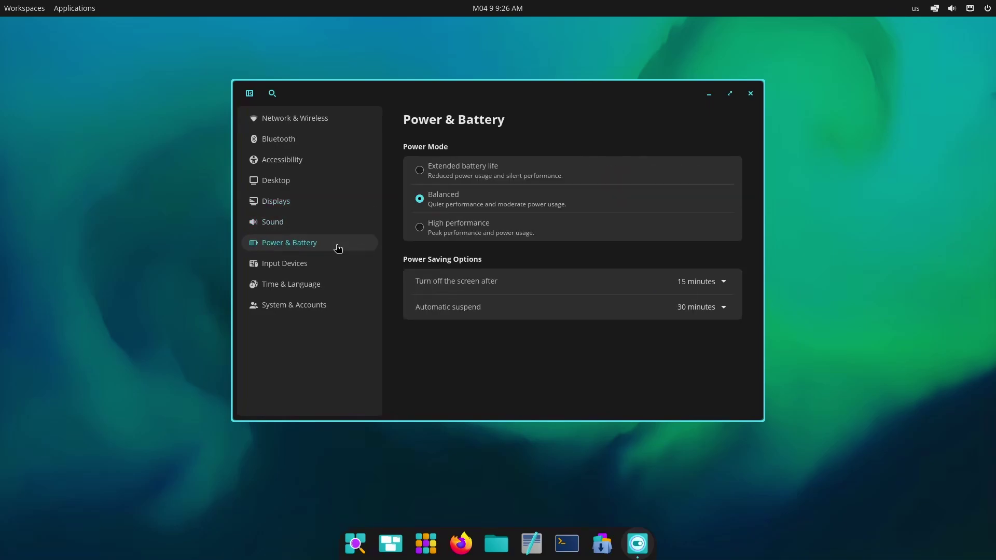
pyautogui.click(420, 232)
# - Review the Firmware and About pages under System & Accounts, then close Settings
pyautogui.click(351, 309)
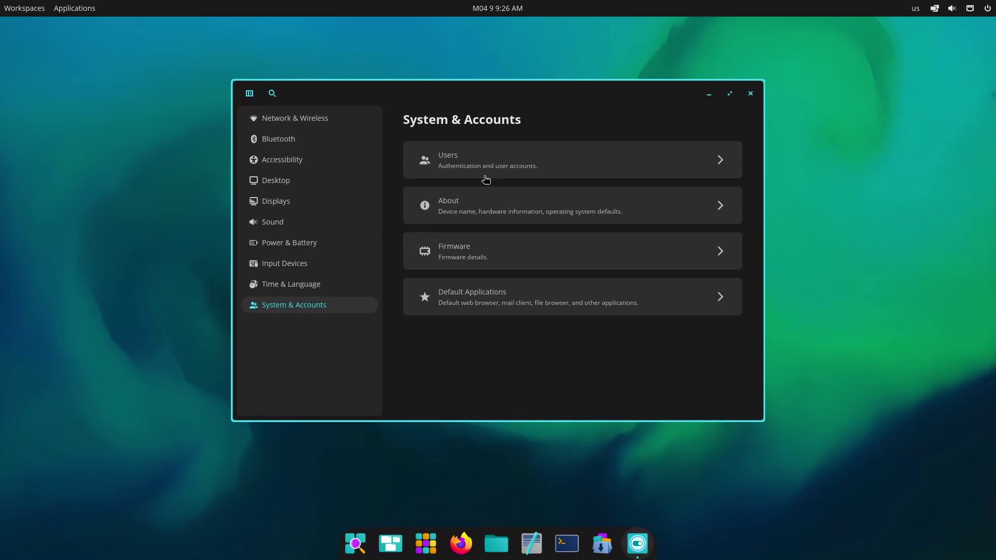
pyautogui.click(493, 263)
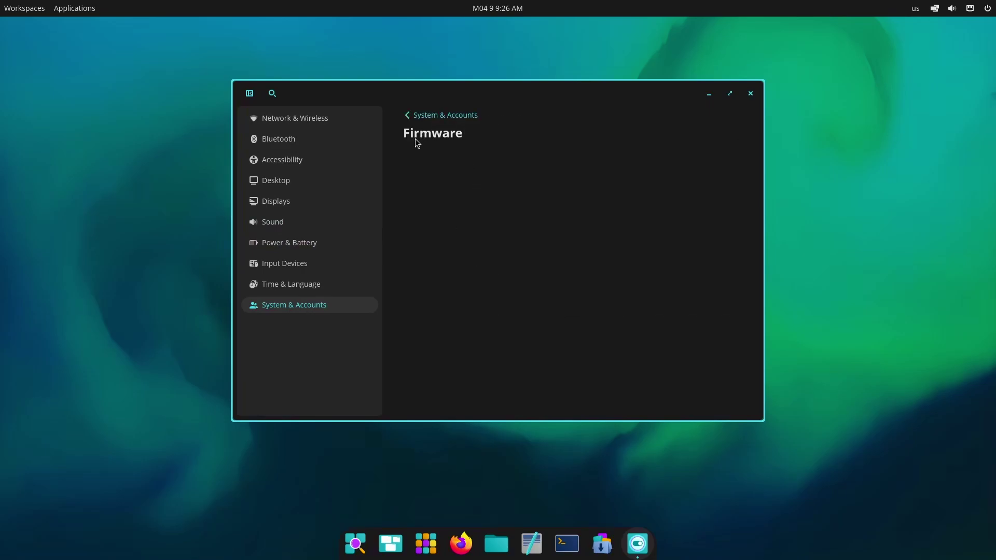
pyautogui.click(423, 115)
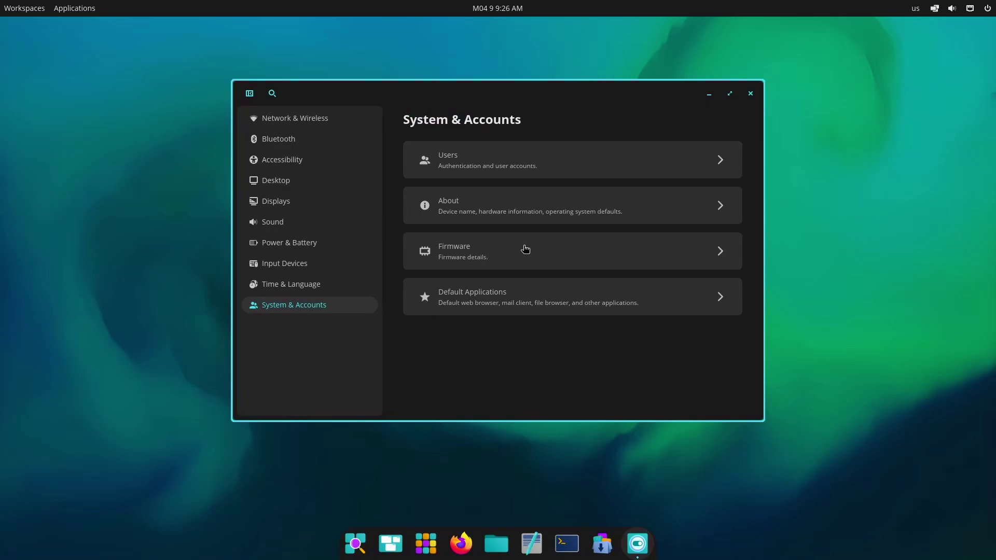
pyautogui.click(565, 213)
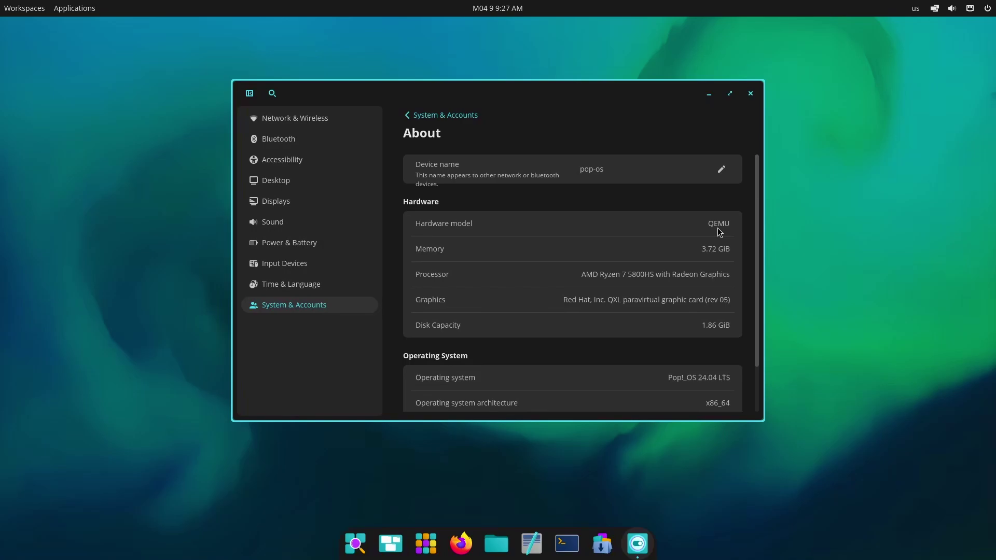
pyautogui.scroll(-3, 710, 311)
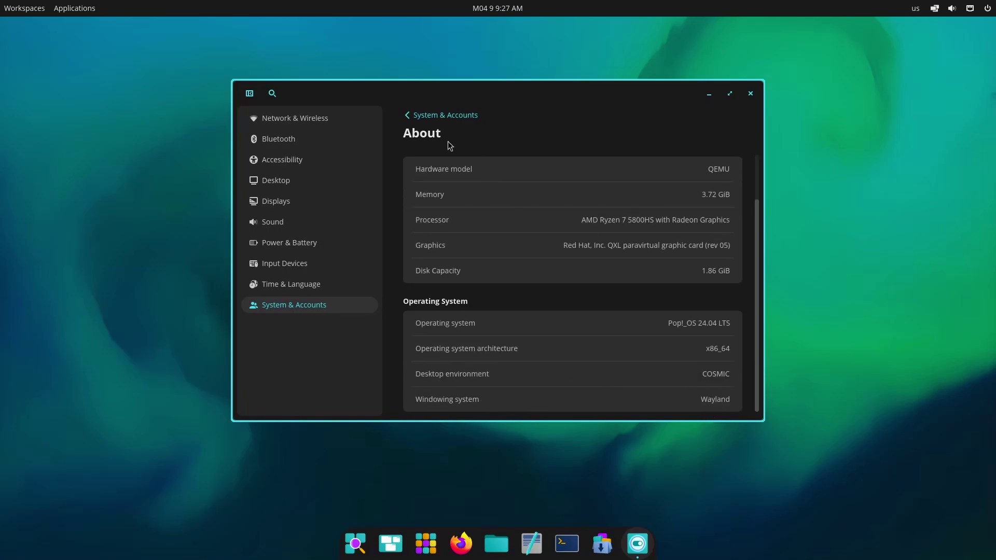
pyautogui.click(413, 115)
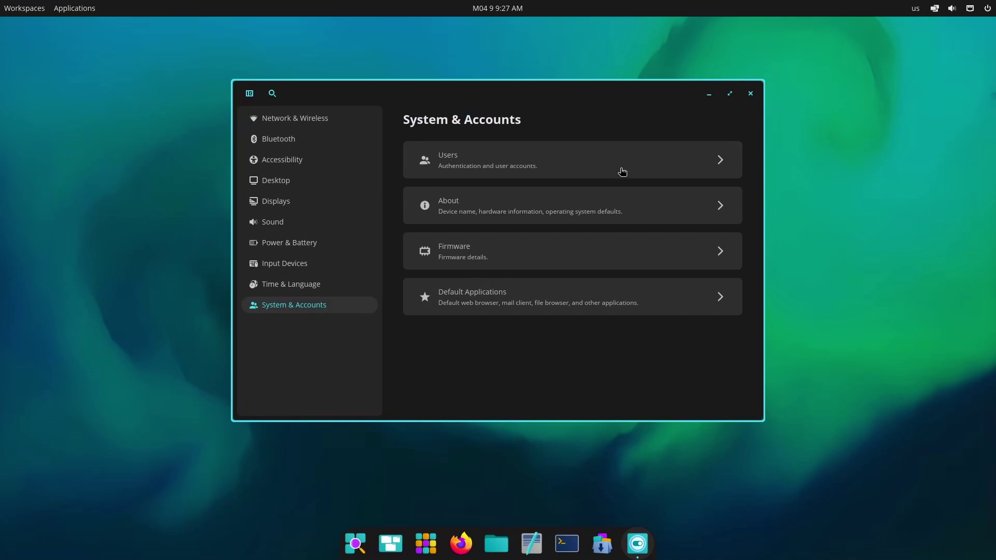
pyautogui.click(750, 93)
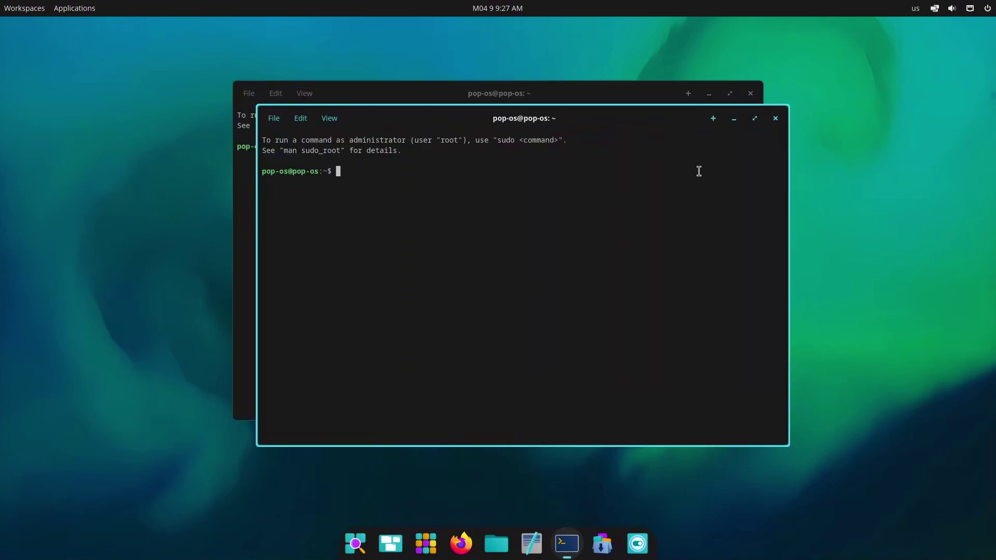
# - Close the duplicate terminal and run sudo apt install htop in the remaining one
pyautogui.click(775, 118)
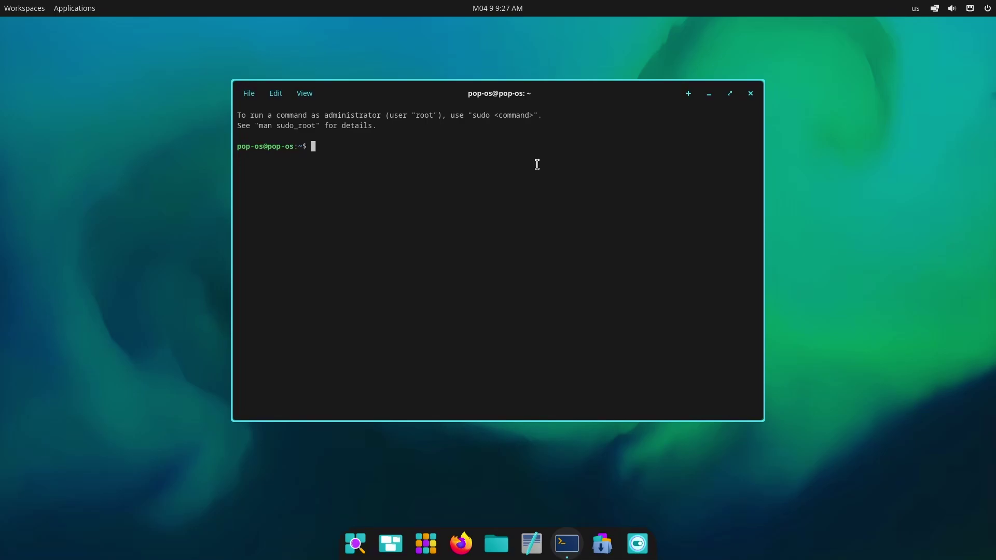
pyautogui.write('sudo apt install htop')
pyautogui.press('Return')
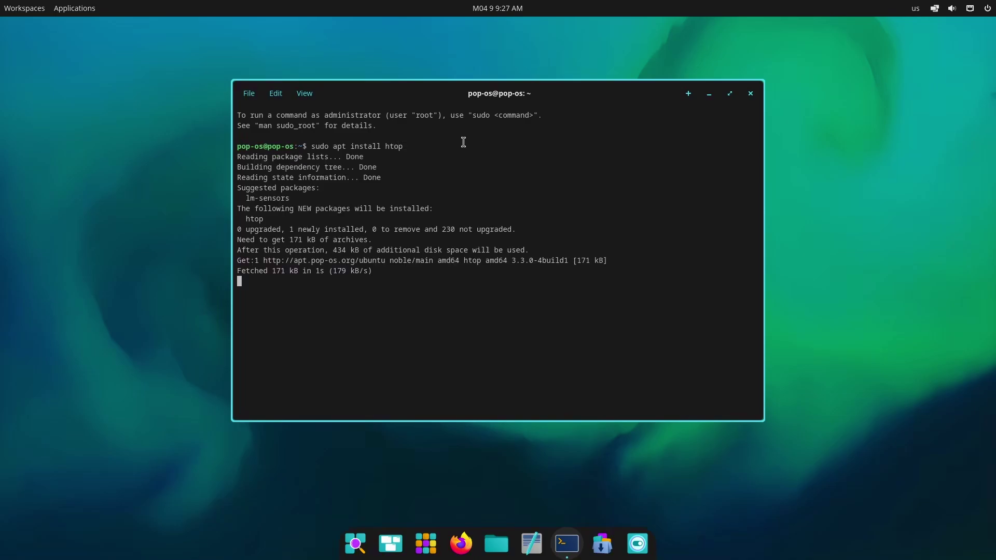
# - Look through the terminal's File menu options, then dismiss the menu
pyautogui.click(250, 96)
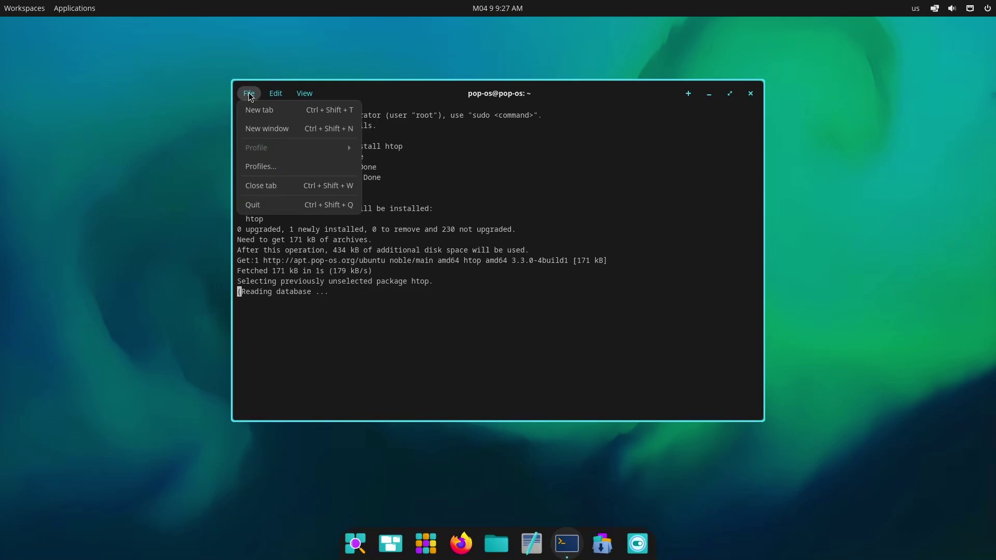
pyautogui.moveTo(314, 91)
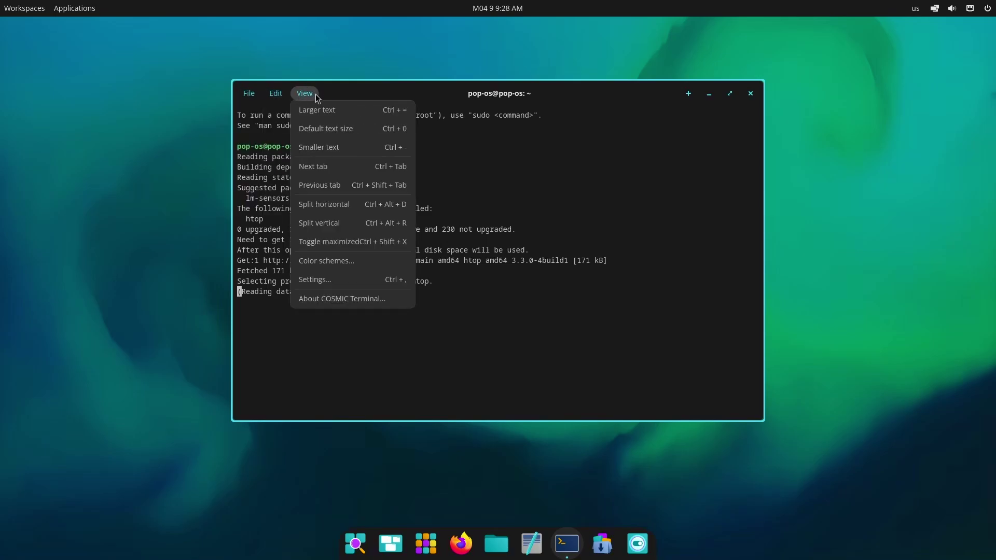
pyautogui.click(485, 186)
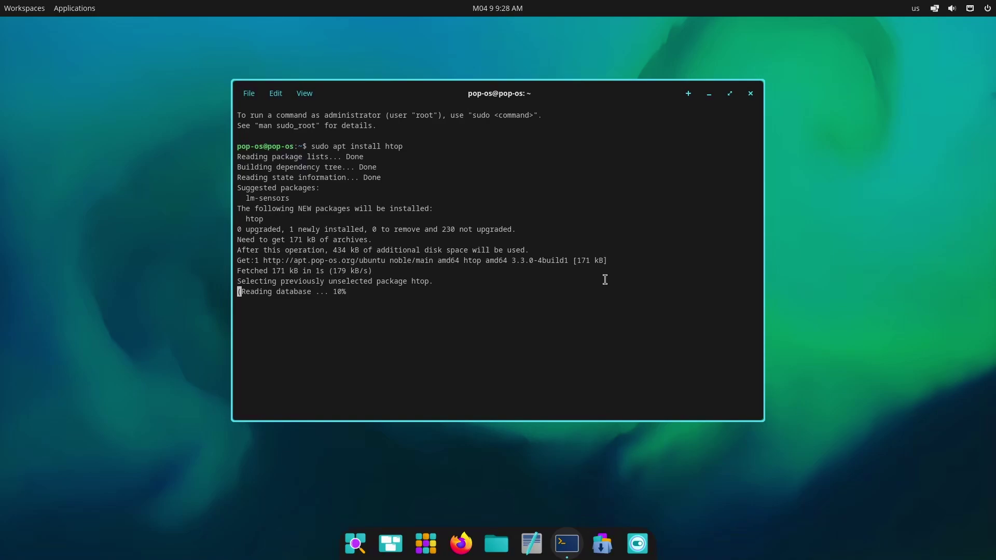
# - Browse the Utilities group in the dock's app library, then close the library
pyautogui.click(427, 554)
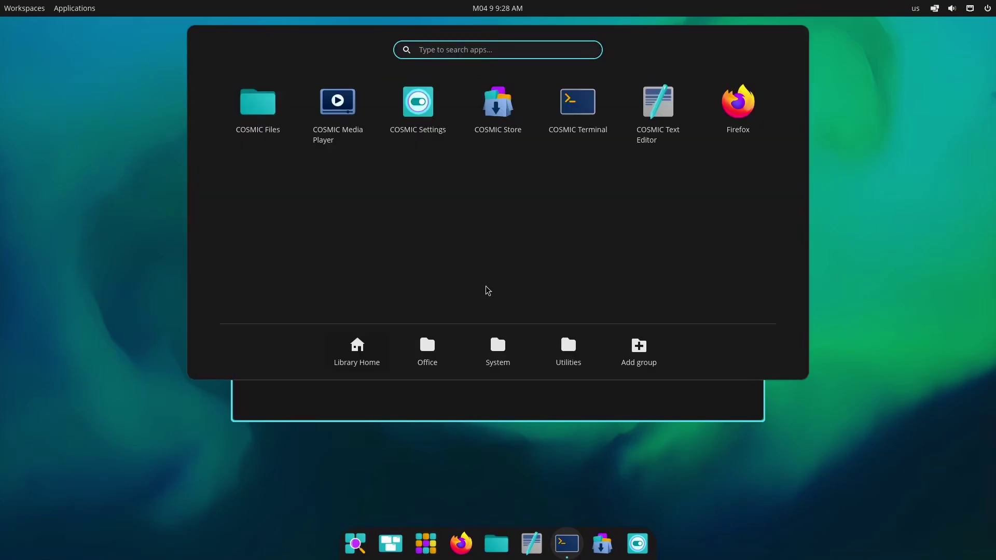
pyautogui.click(569, 348)
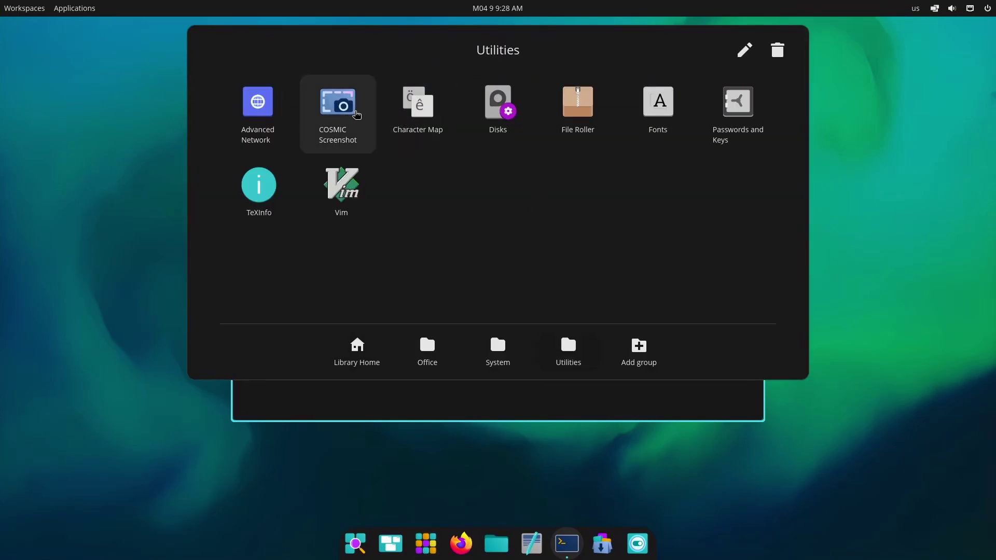
pyautogui.click(357, 115)
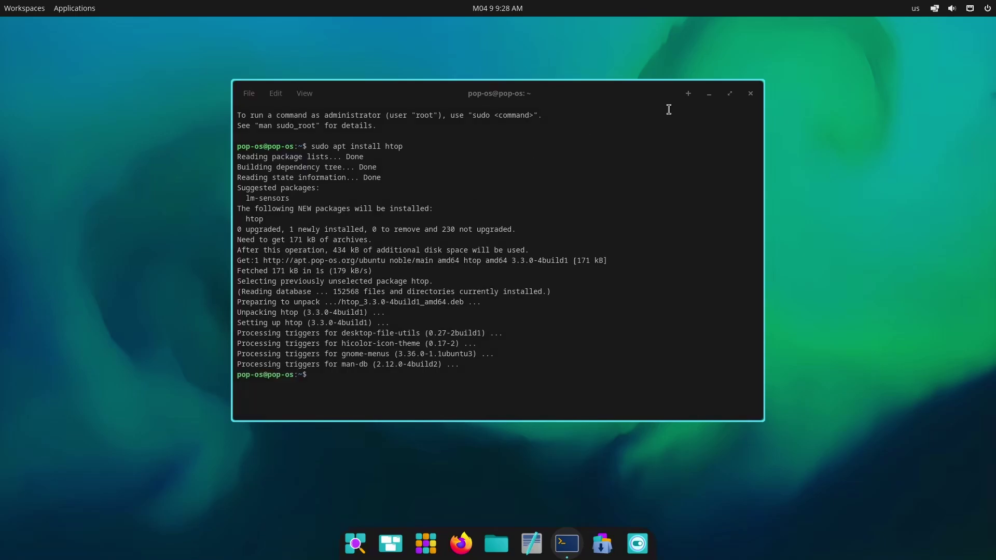
# - Launch the htop process monitor in the terminal
pyautogui.click(560, 281)
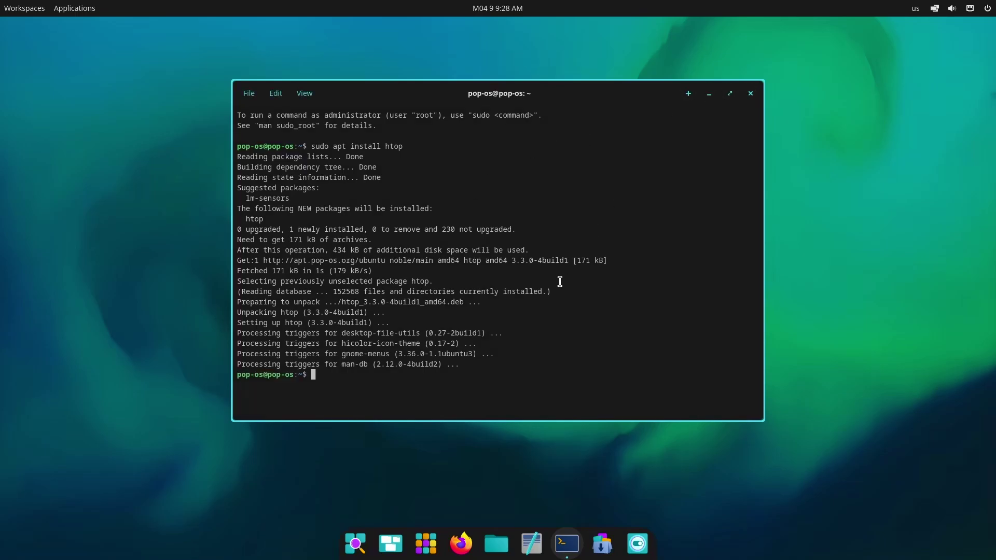
pyautogui.write('htop')
pyautogui.press('Return')
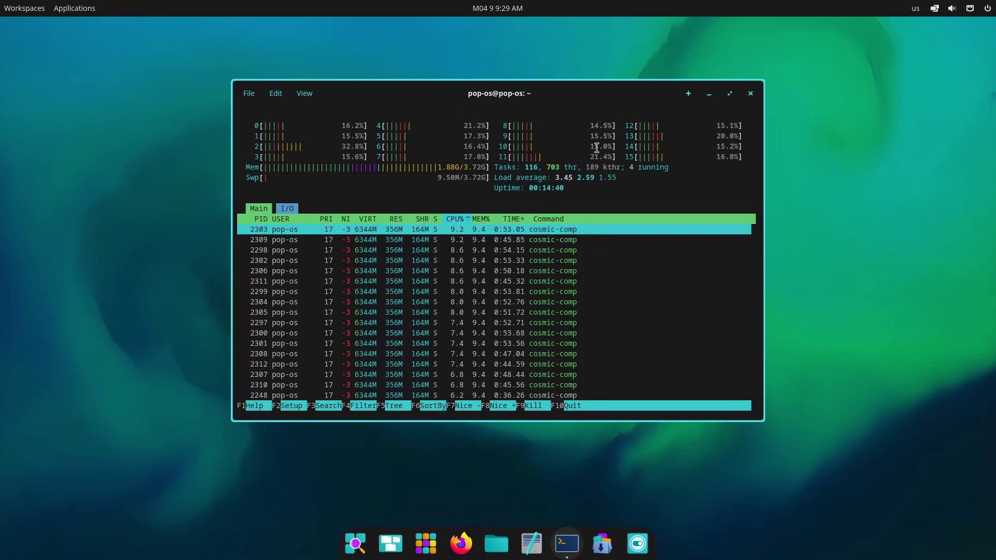
# - Close the htop terminal, search 'appear' to open Appearance, and choose Light mode
pyautogui.click(750, 93)
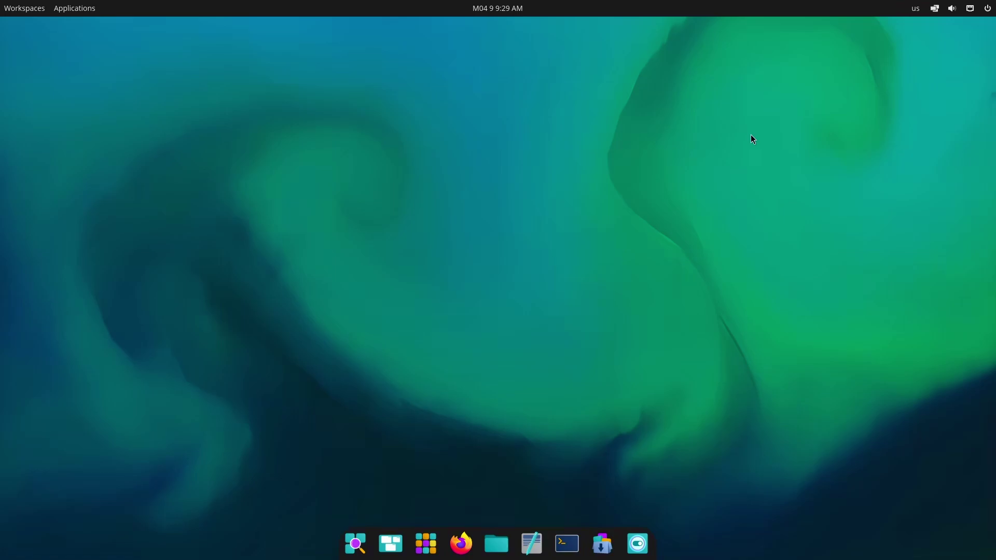
pyautogui.click(367, 535)
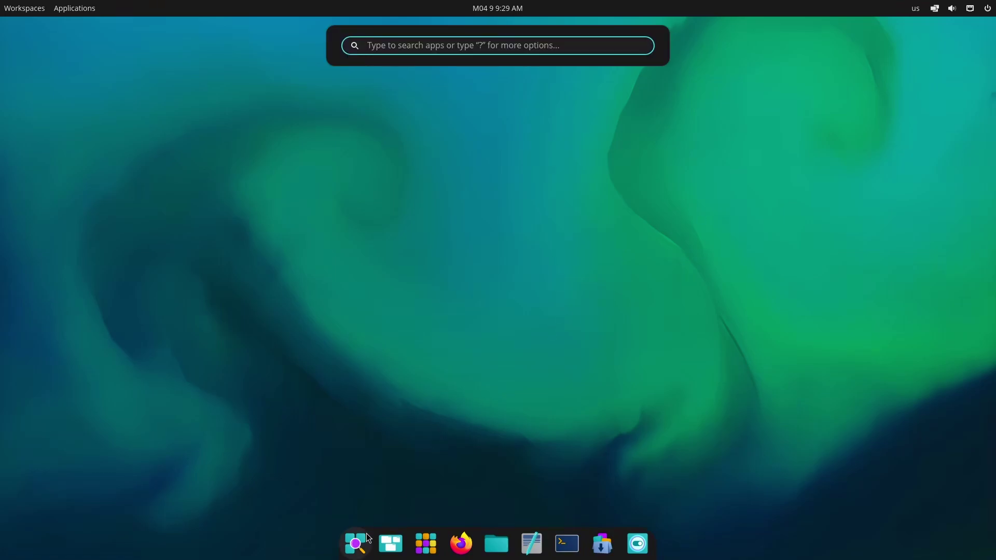
pyautogui.write('a')
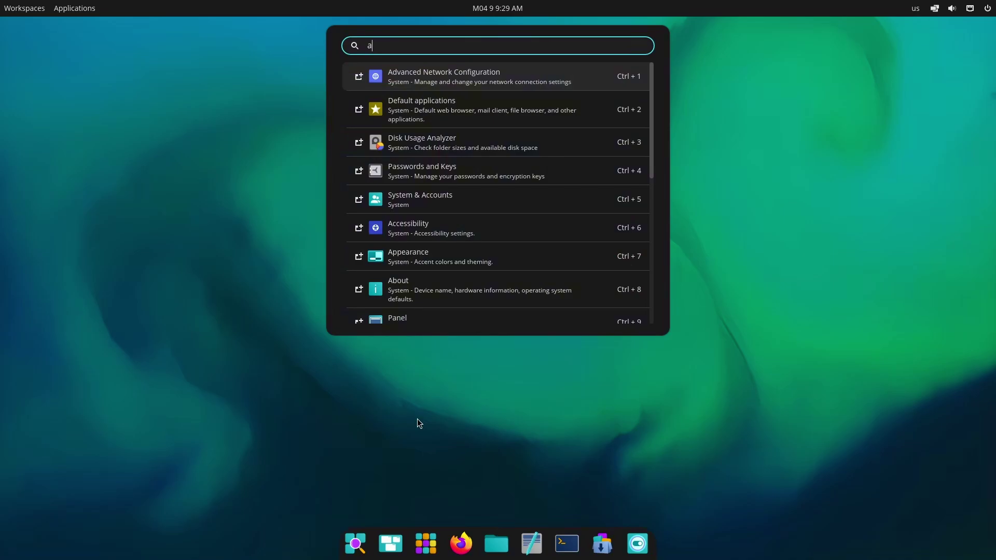
pyautogui.write('ppear')
pyautogui.press('Return')
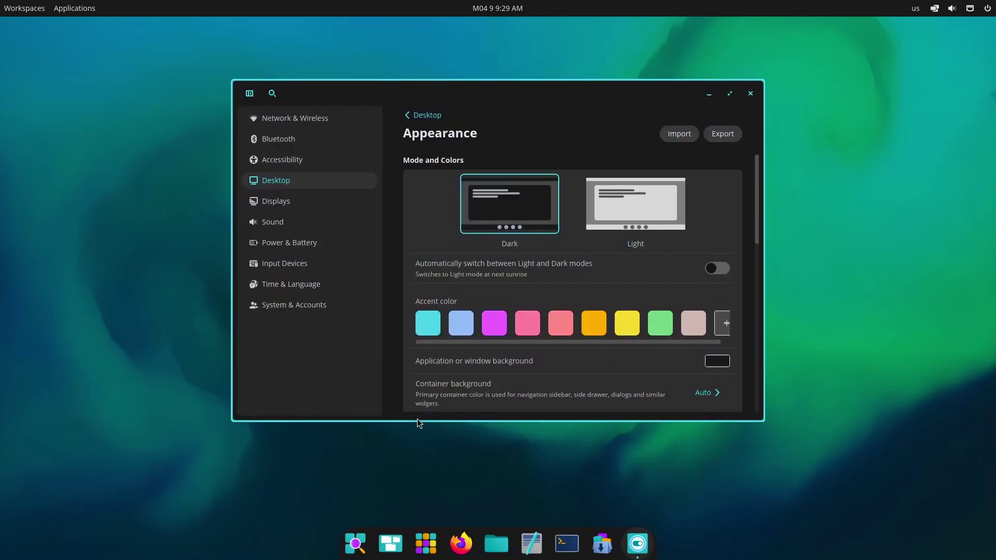
pyautogui.click(613, 216)
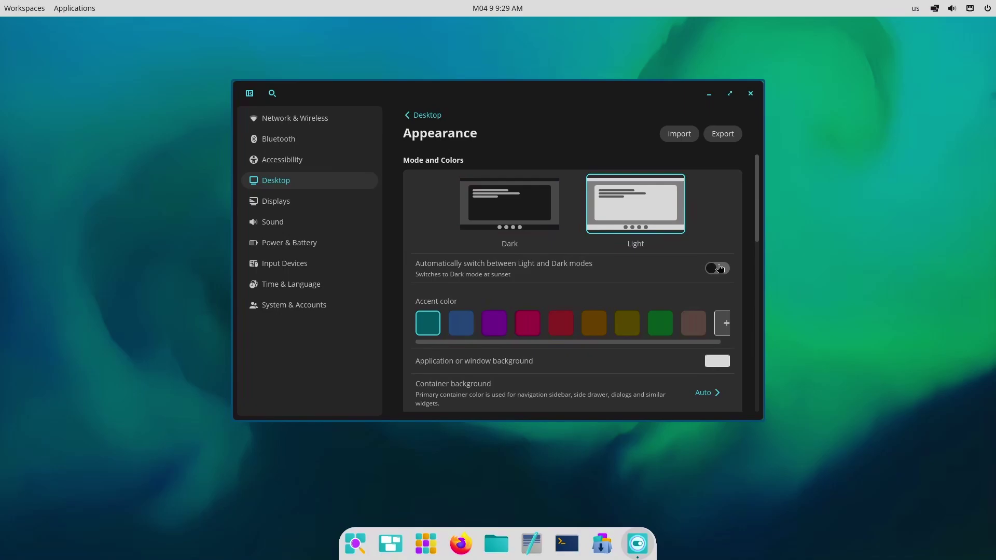
# - Open and close the window-tiling options and the application library
pyautogui.click(937, 9)
pyautogui.click(956, 10)
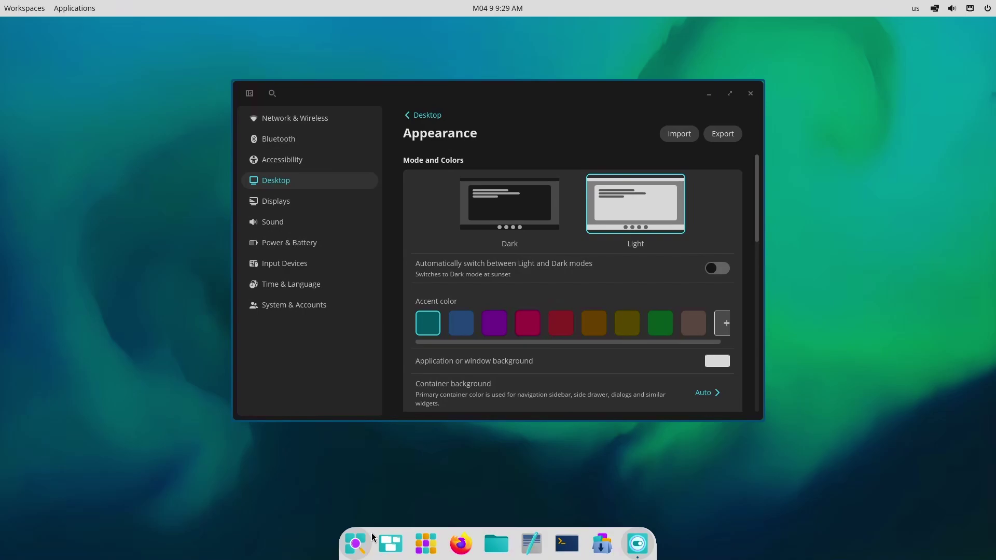
pyautogui.click(417, 545)
pyautogui.click(416, 545)
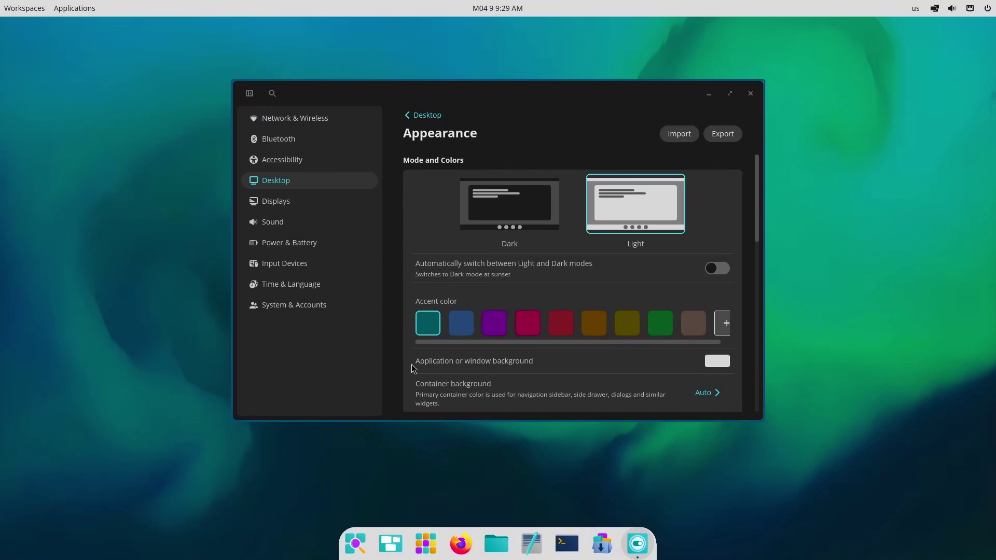
# - Switch back to Dark mode and try the magenta accent before choosing cyan
pyautogui.click(425, 542)
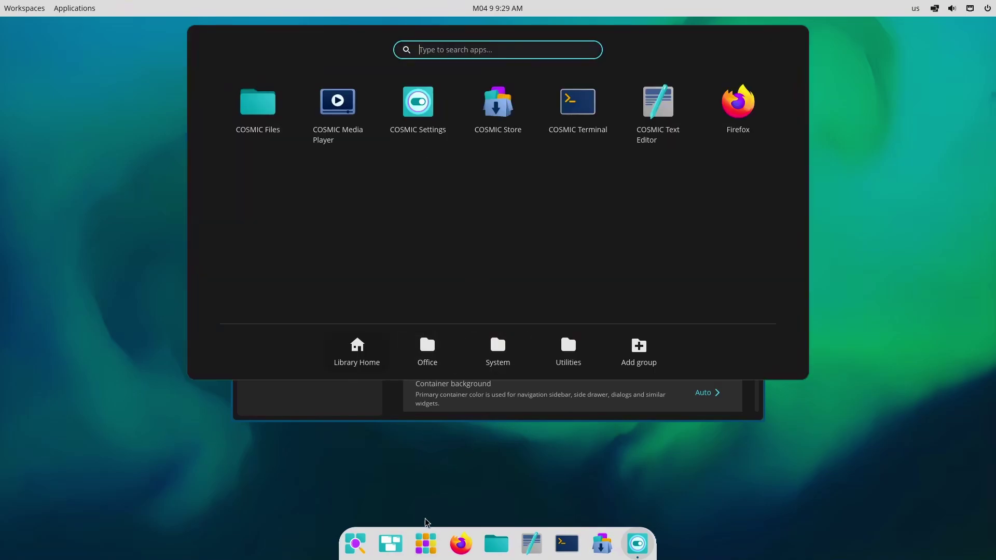
pyautogui.click(425, 542)
pyautogui.click(519, 242)
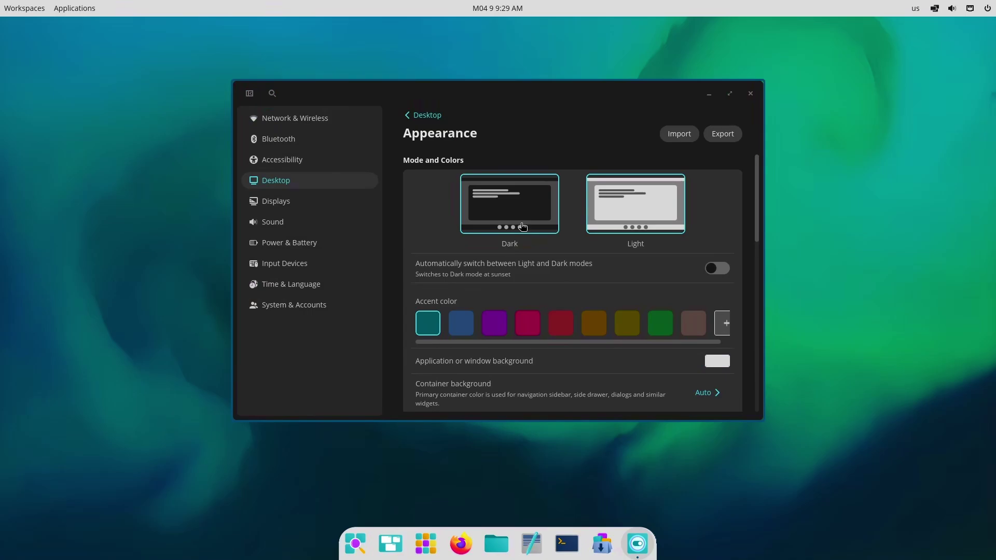
pyautogui.scroll(-2, 493, 294)
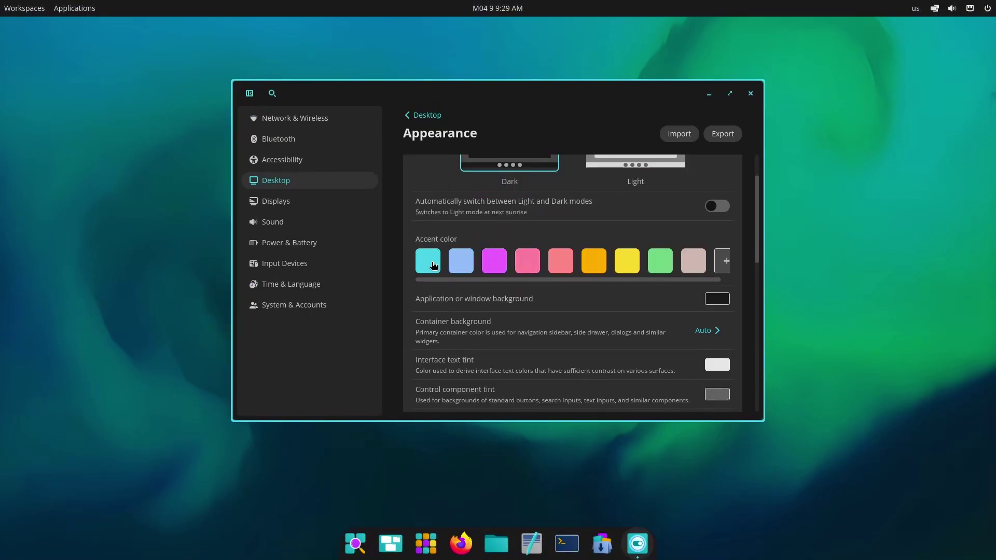
pyautogui.click(498, 259)
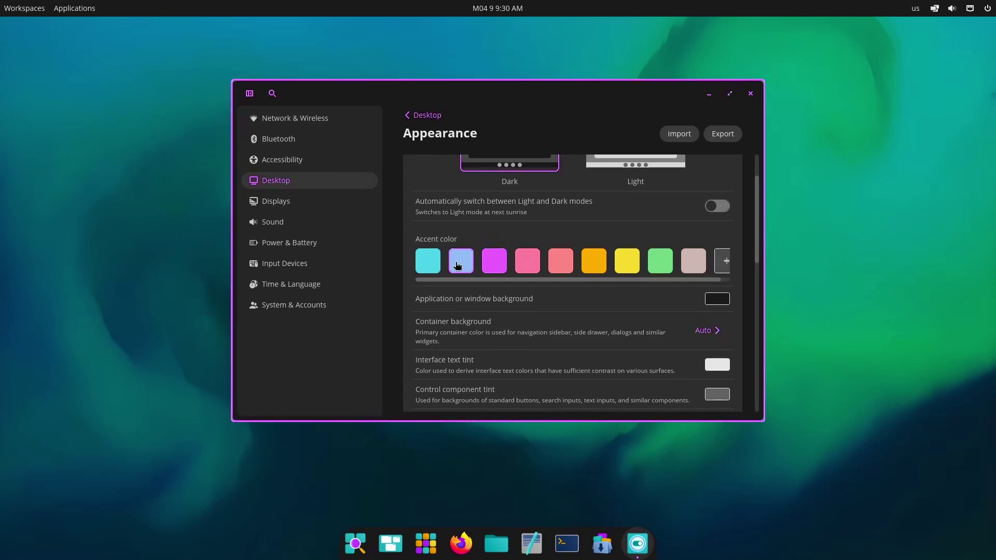
pyautogui.click(427, 260)
pyautogui.scroll(-6, 525, 307)
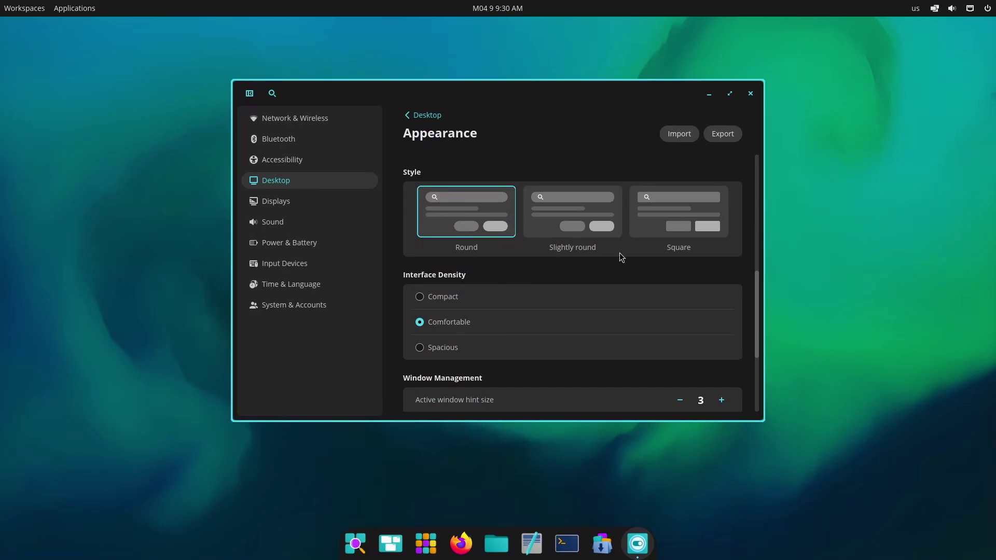
# - Try the Square and Slightly round corner styles, keeping Round
pyautogui.click(678, 210)
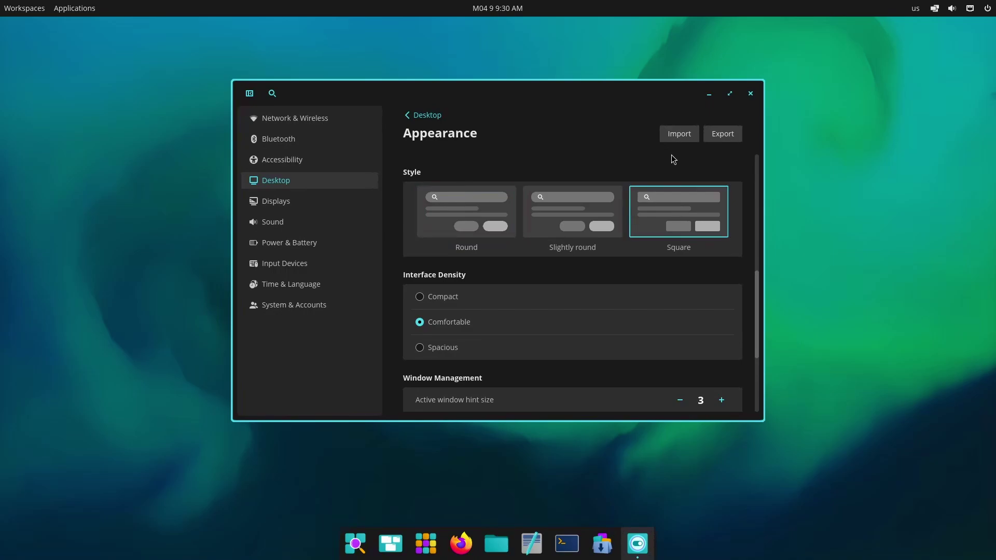
pyautogui.click(515, 227)
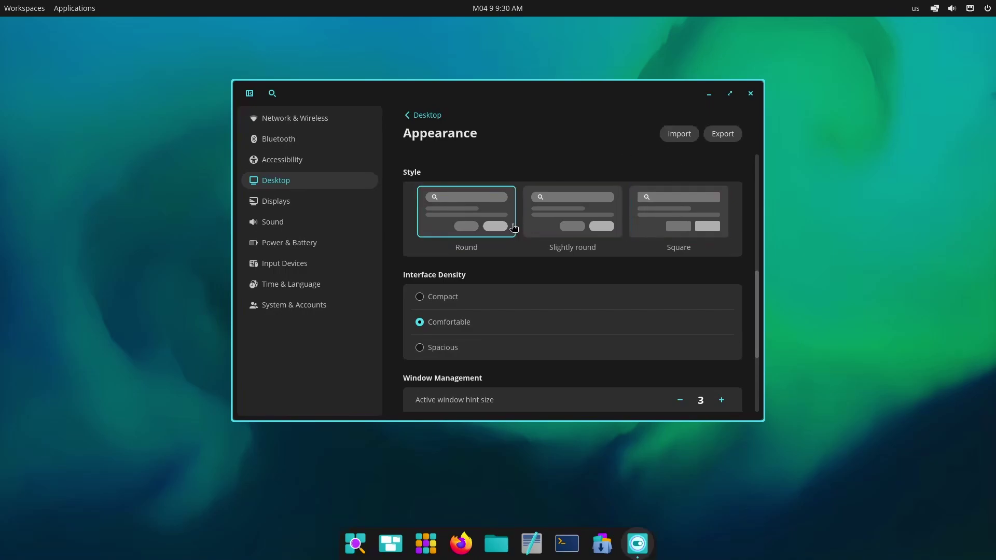
pyautogui.click(564, 220)
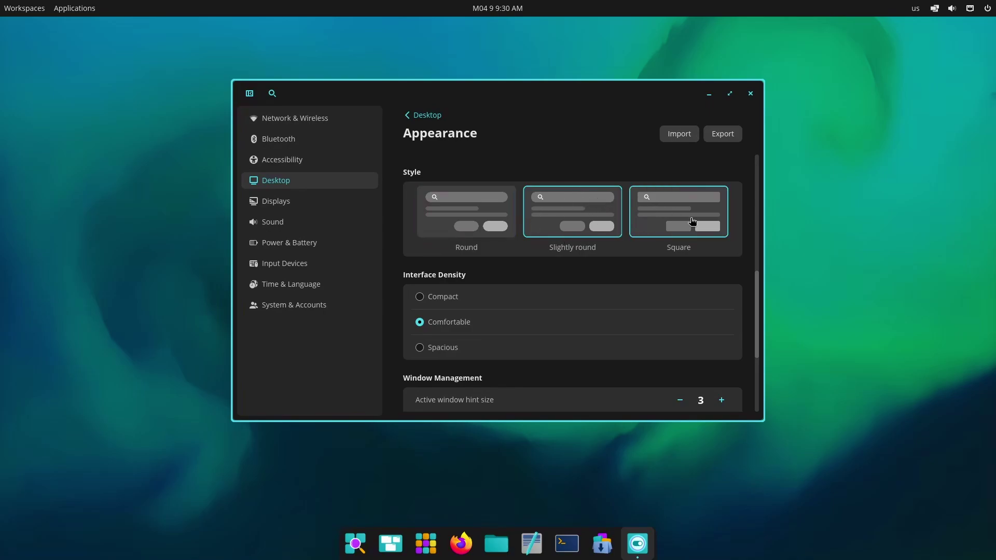
pyautogui.click(491, 216)
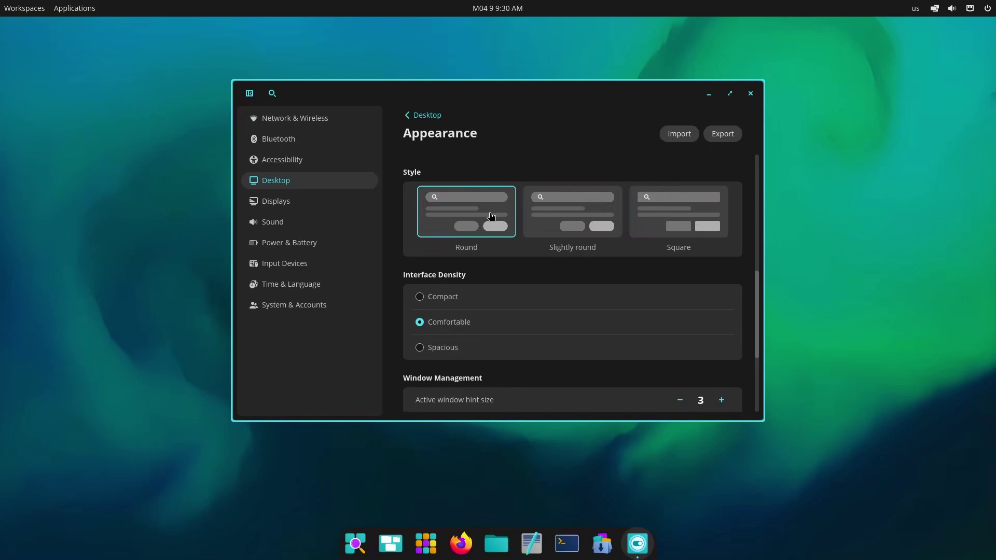
# - Cycle through Compact, Spacious and Comfortable densities, settling on Spacious
pyautogui.scroll(3, 506, 260)
pyautogui.scroll(-7, 506, 260)
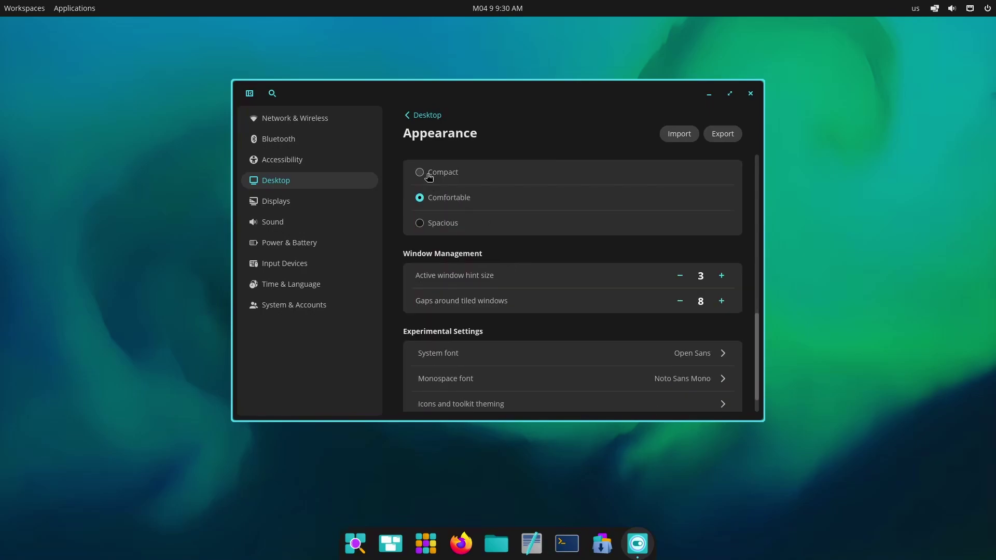
pyautogui.click(427, 175)
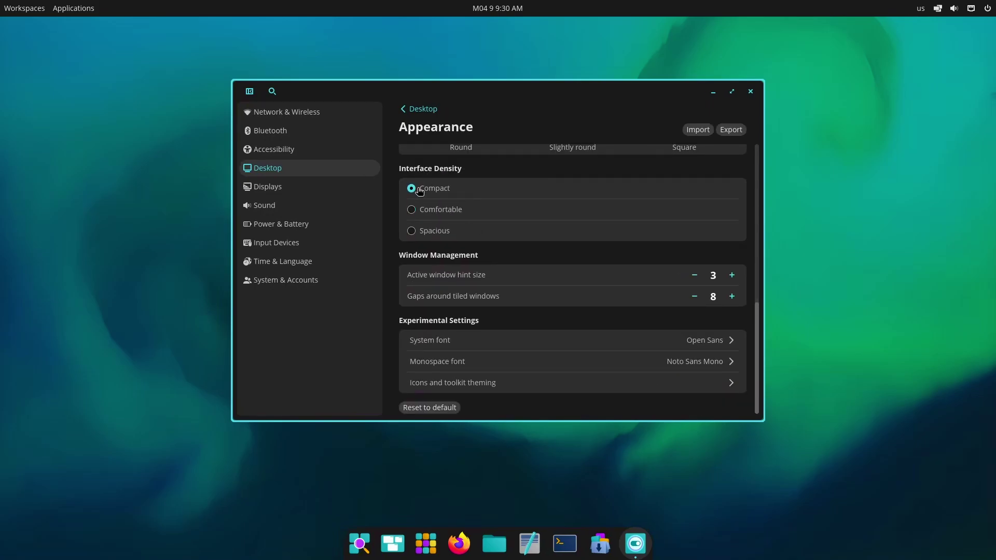
pyautogui.click(414, 232)
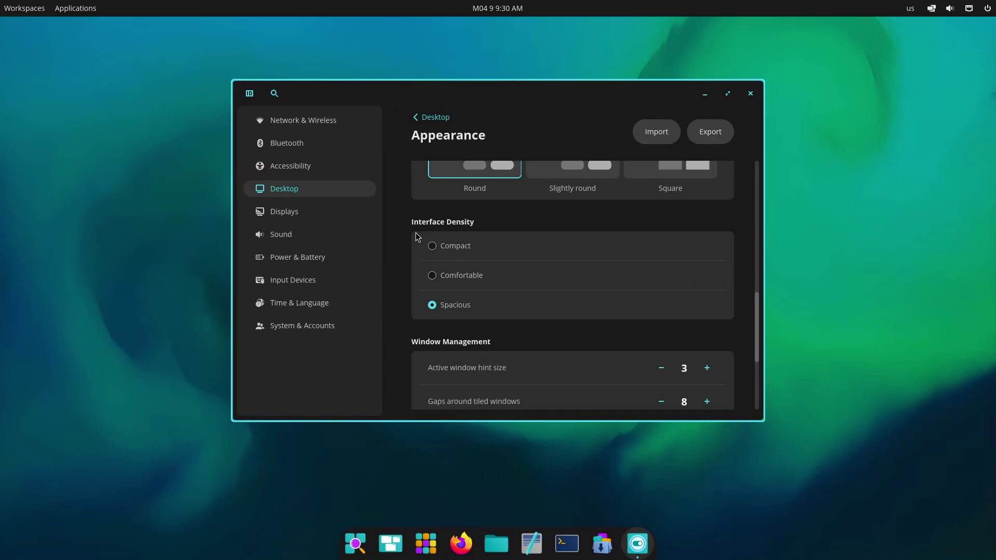
pyautogui.click(435, 252)
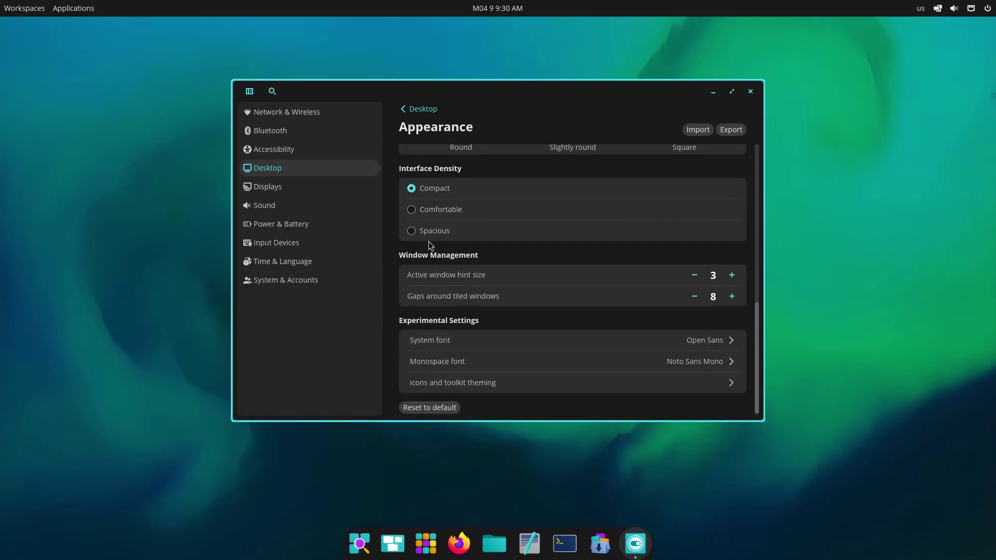
pyautogui.click(418, 237)
pyautogui.click(432, 281)
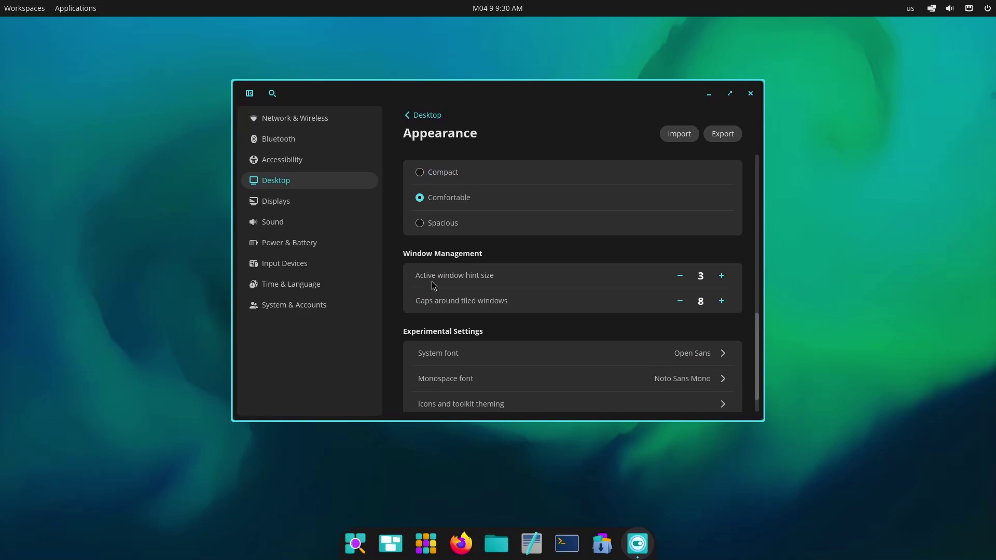
pyautogui.click(420, 172)
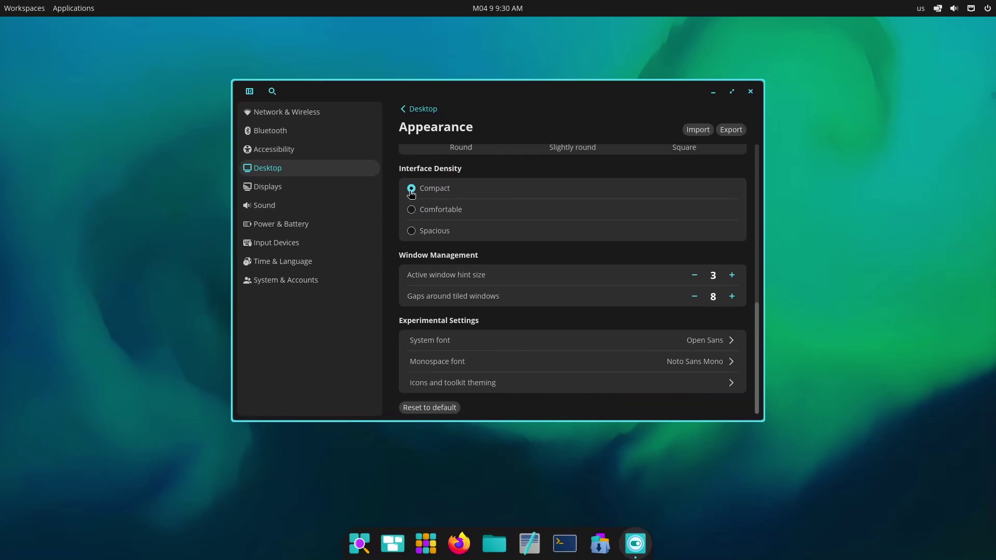
pyautogui.click(413, 233)
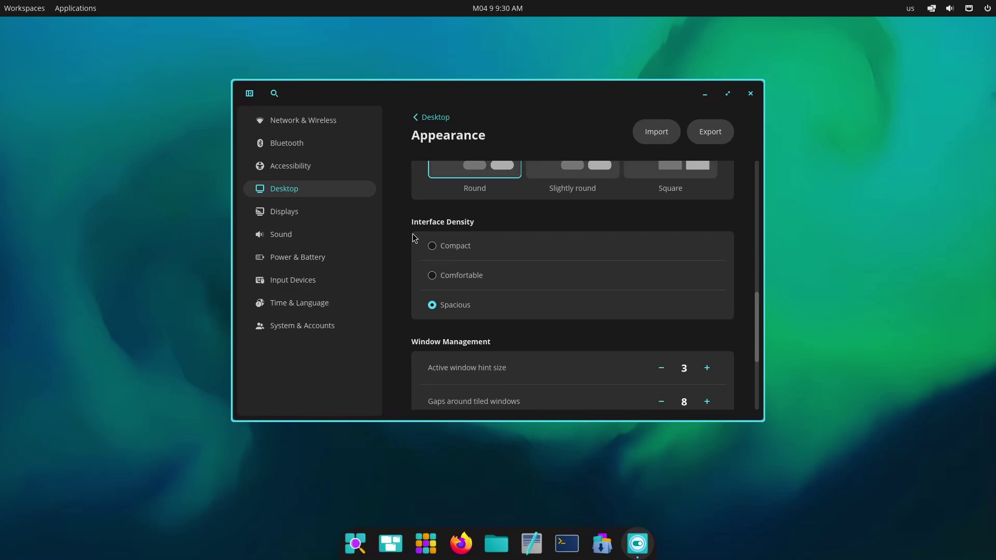
pyautogui.scroll(-4, 478, 294)
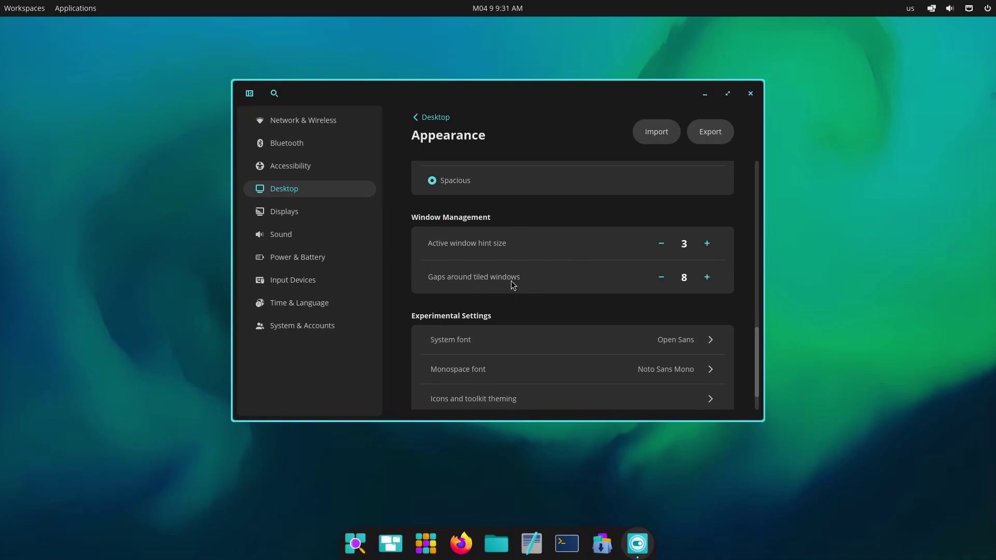
pyautogui.scroll(-2, 567, 305)
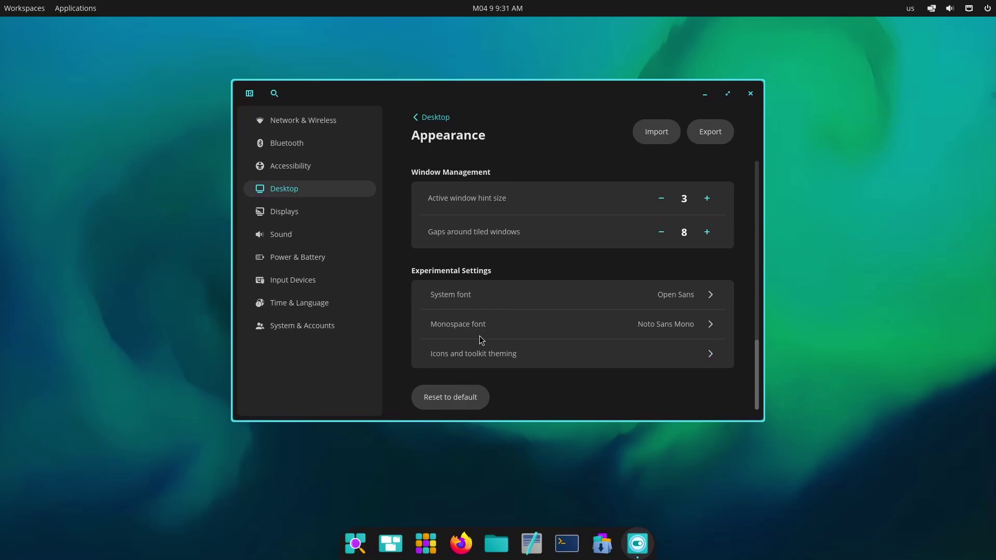
# - Apply the theme to GNOME apps and choose the Ubuntu-Mono-Dark icon theme
pyautogui.click(531, 351)
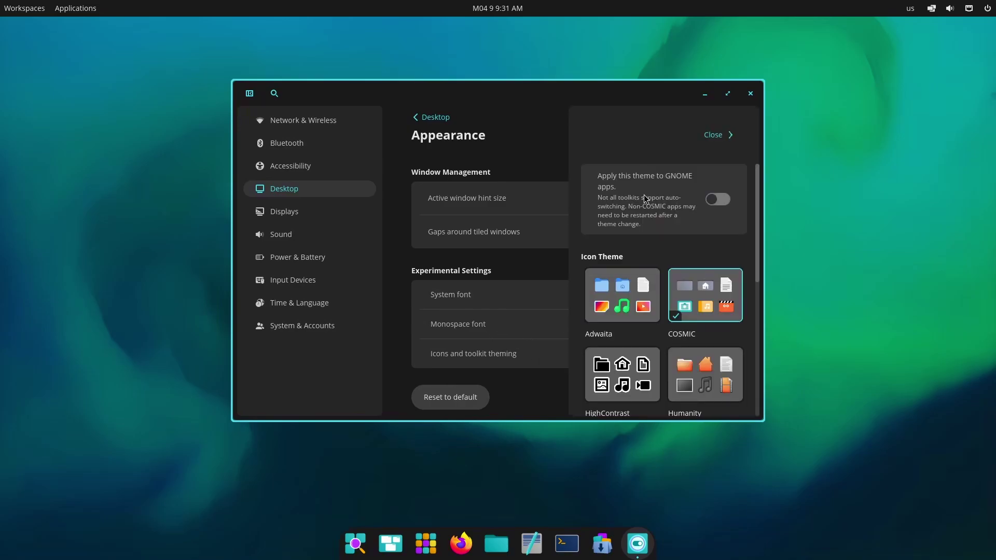
pyautogui.click(714, 201)
pyautogui.scroll(-5, 715, 203)
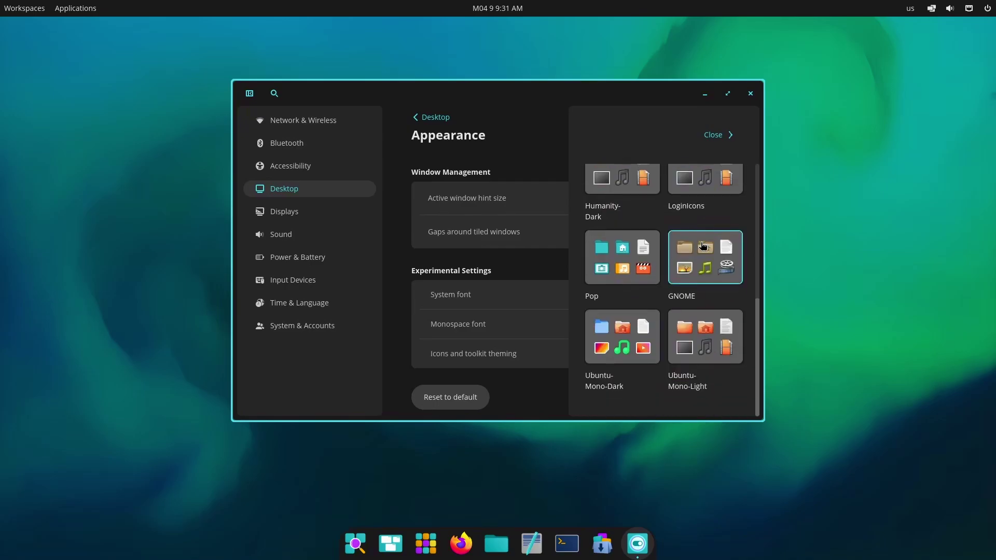
pyautogui.scroll(2, 701, 242)
pyautogui.scroll(3, 701, 242)
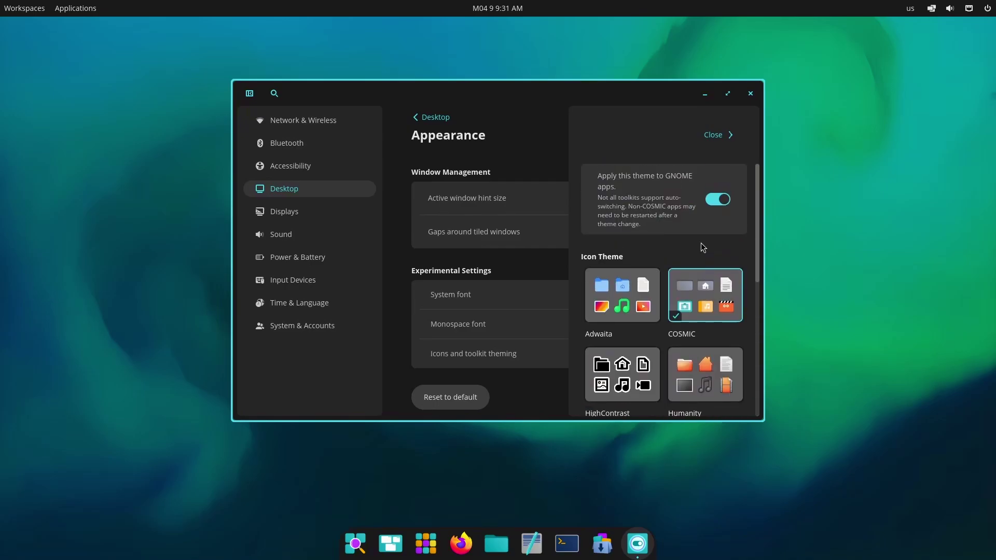
pyautogui.scroll(-5, 701, 243)
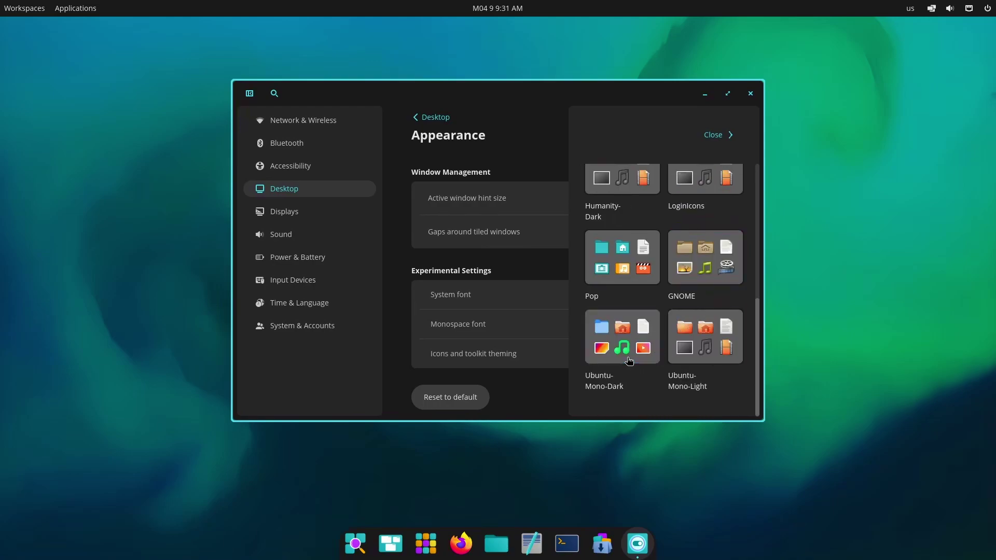
pyautogui.click(628, 361)
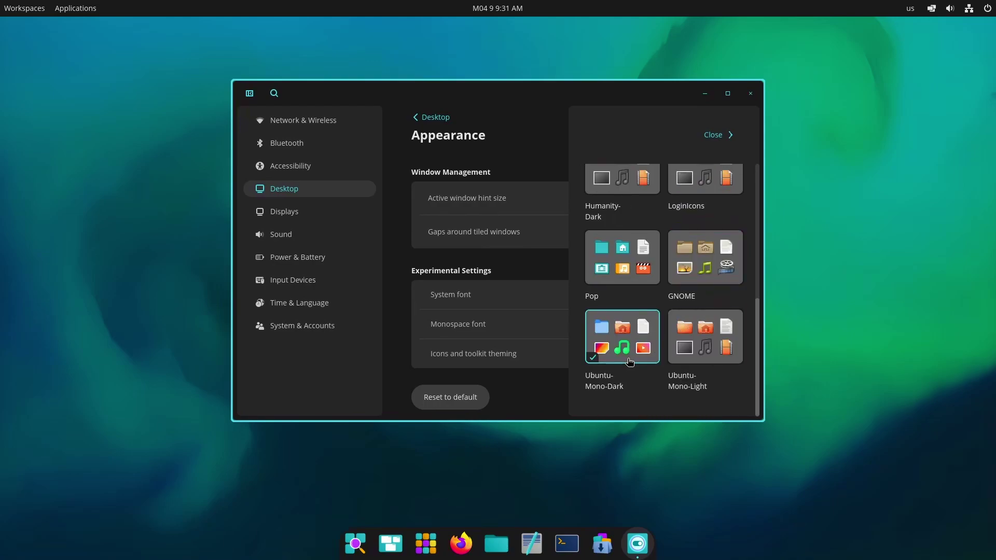
# - Preview the new icons in the App Library's Office group, then close the theming panel
pyautogui.click(425, 543)
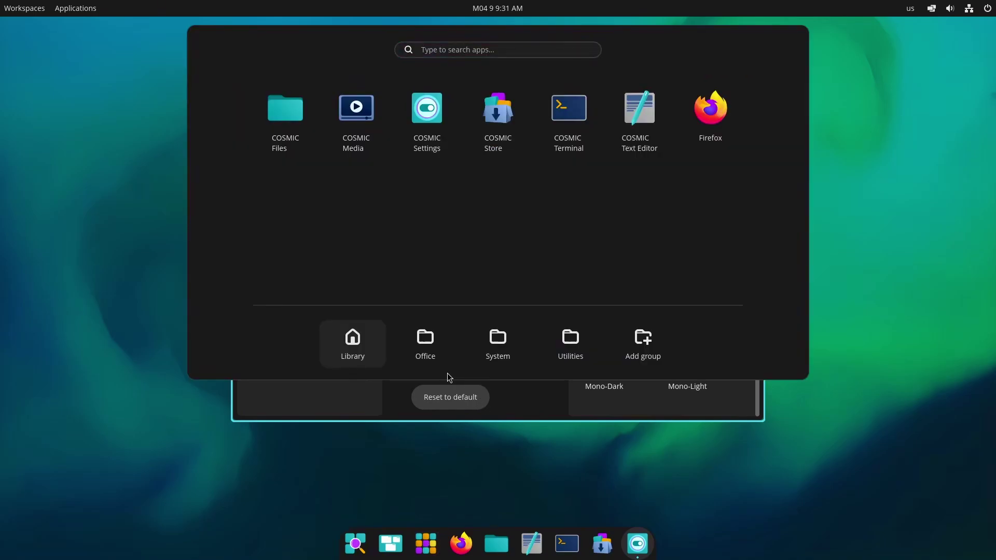
pyautogui.click(422, 346)
pyautogui.press('Escape')
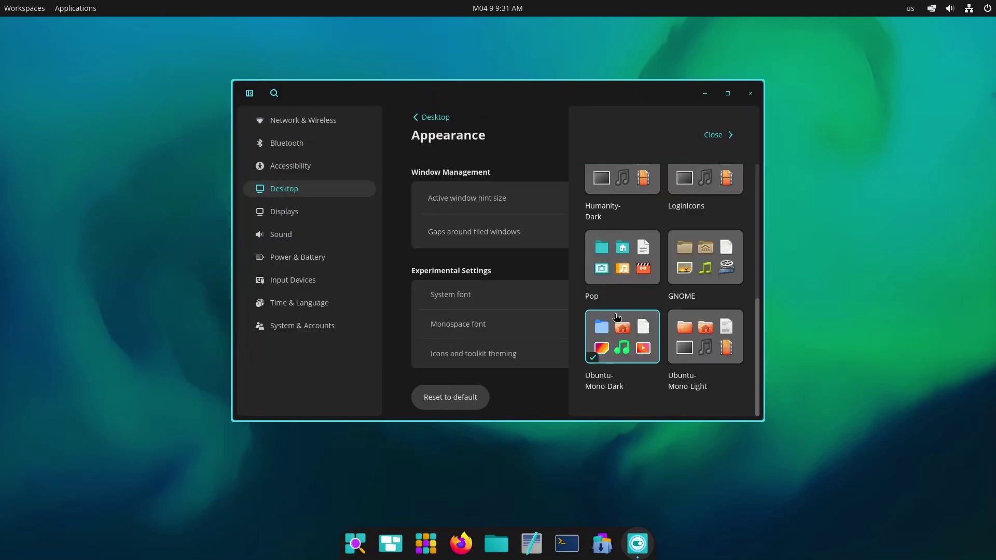
pyautogui.scroll(6, 616, 318)
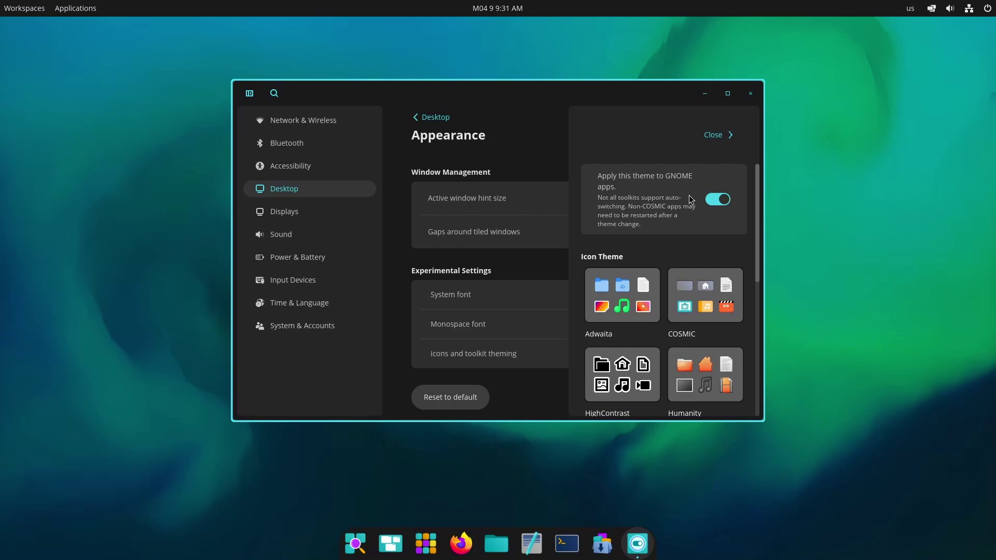
pyautogui.click(727, 143)
# - Set the application and window background to blue-grey #31363D in the colour picker
pyautogui.scroll(5, 660, 197)
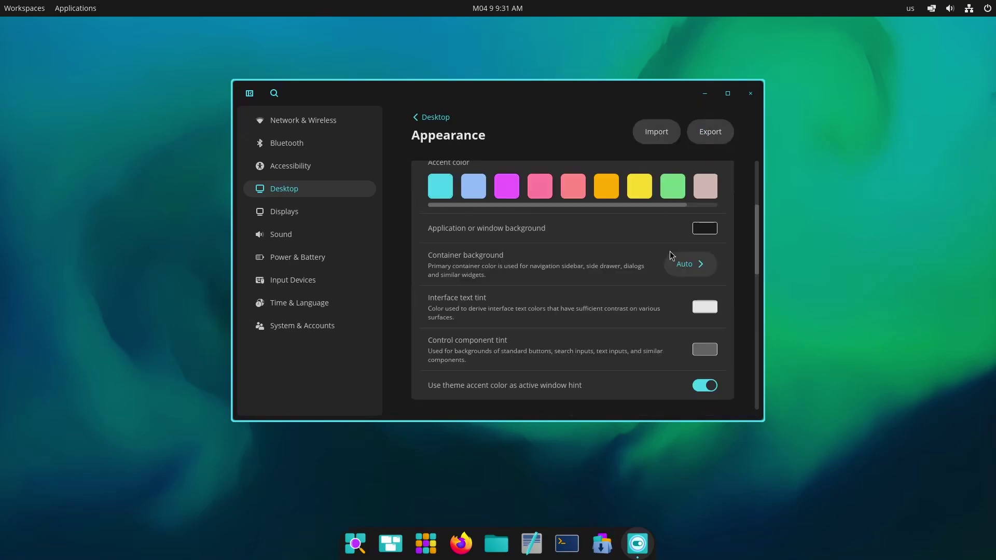
pyautogui.click(707, 235)
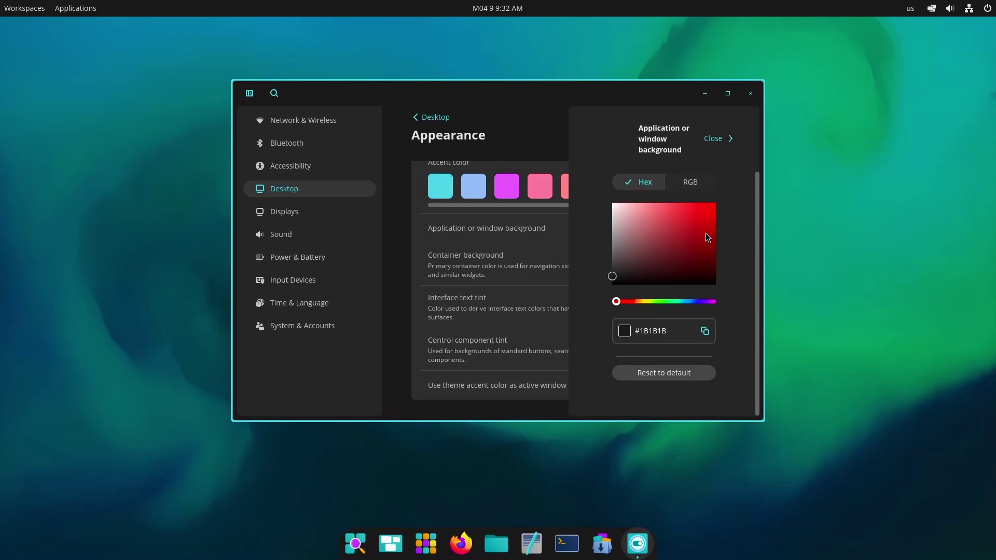
pyautogui.click(676, 188)
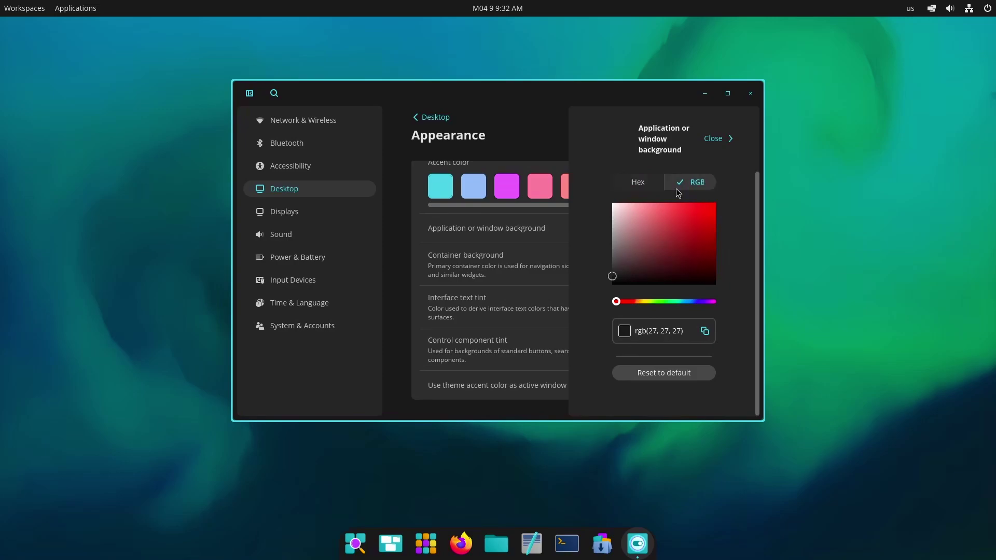
pyautogui.click(648, 188)
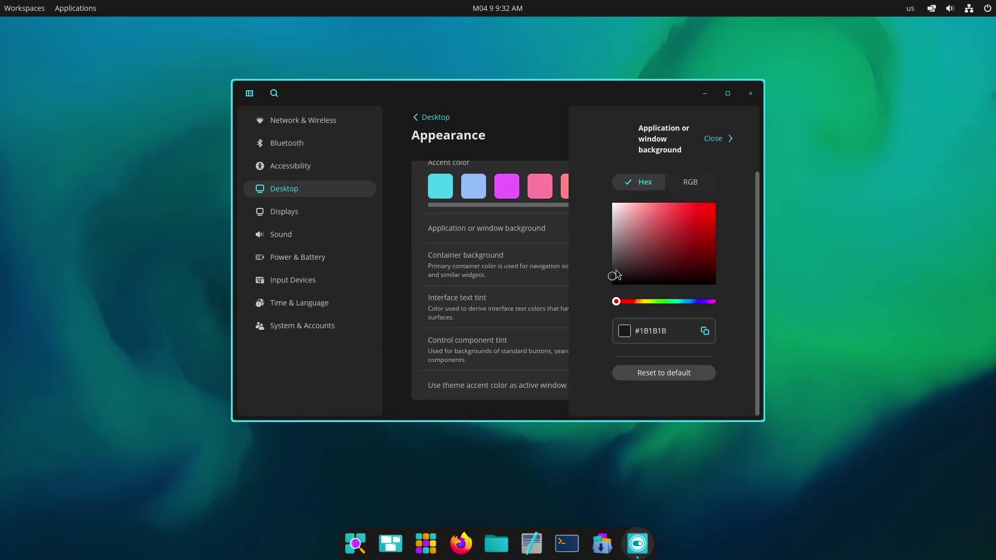
pyautogui.moveTo(616, 271)
pyautogui.mouseDown()
pyautogui.moveTo(644, 252)
pyautogui.moveTo(619, 264)
pyautogui.mouseUp()
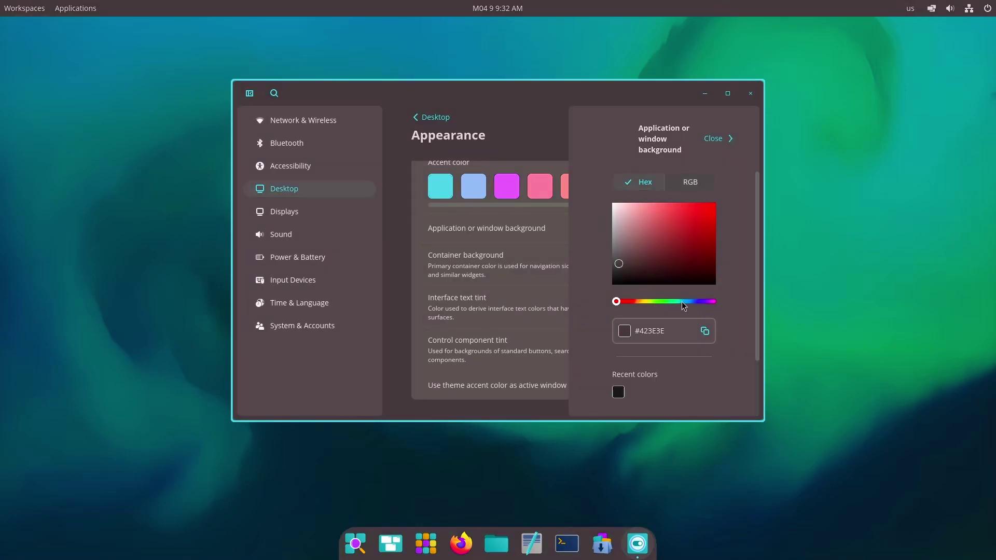
pyautogui.moveTo(682, 301); pyautogui.dragTo(673, 301)
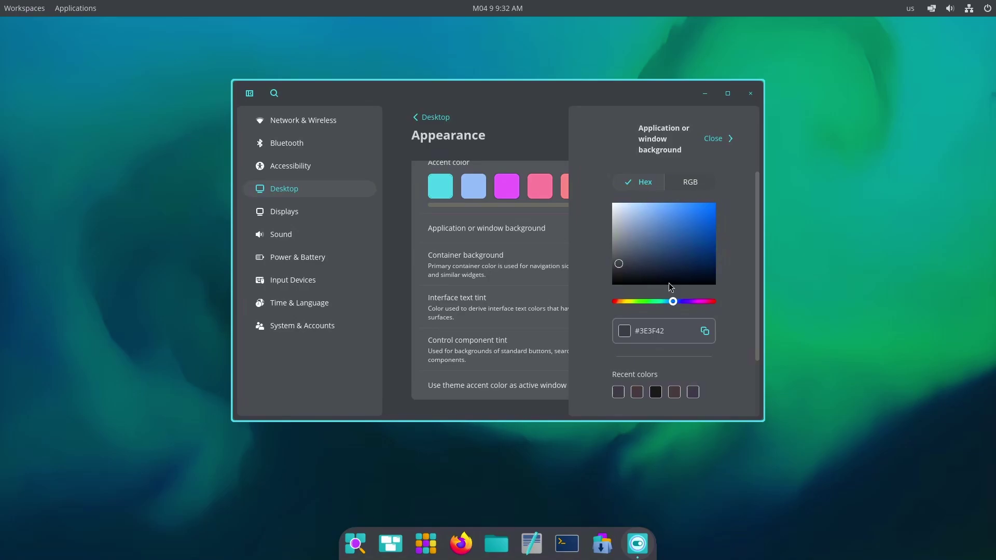
pyautogui.moveTo(631, 268); pyautogui.dragTo(633, 267)
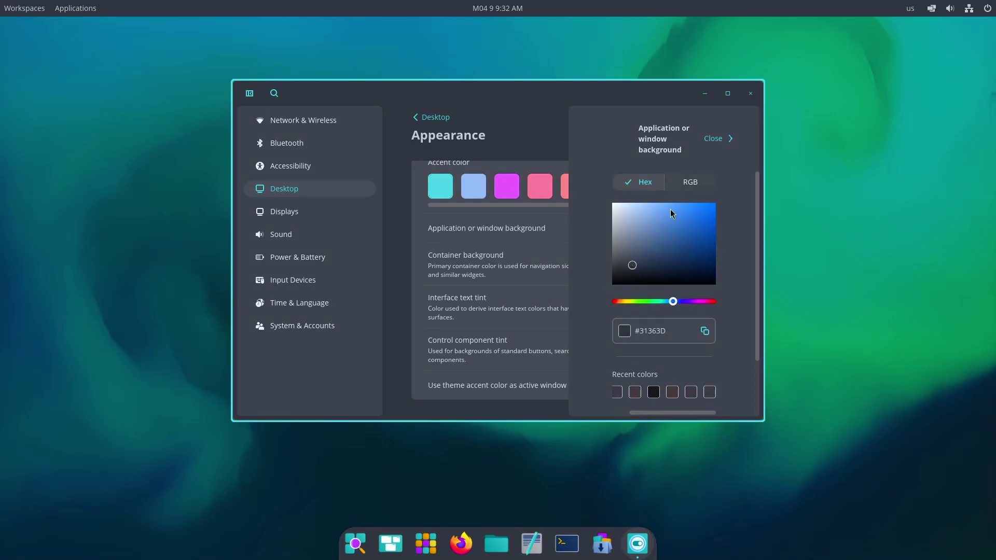
pyautogui.click(720, 147)
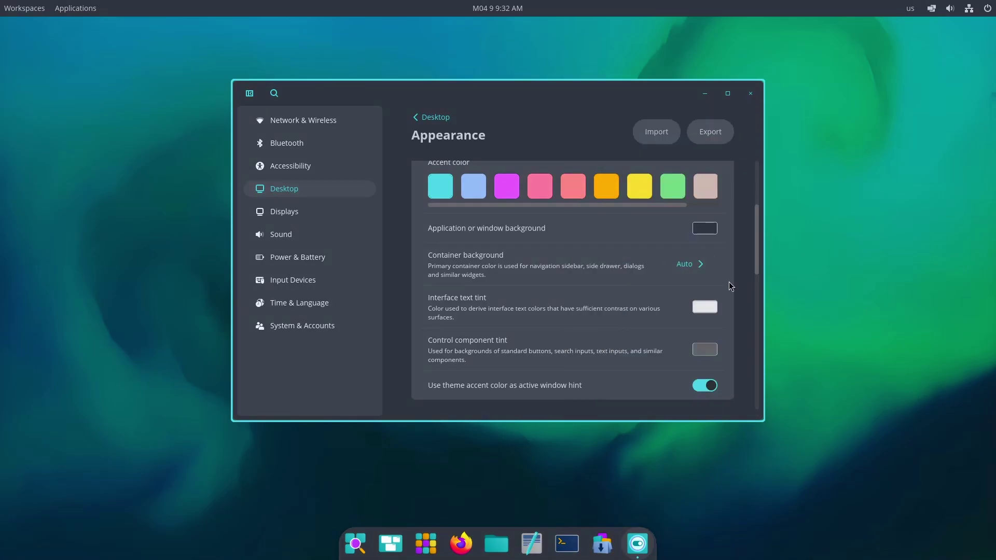
# - Try a different hue for the interface text tint, then close its picker
pyautogui.click(709, 308)
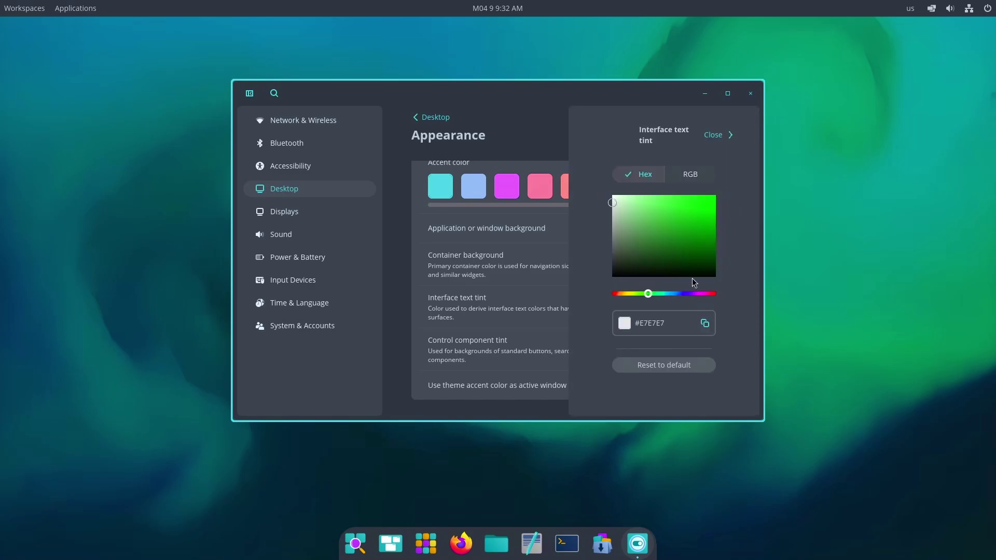
pyautogui.click(666, 294)
pyautogui.click(712, 134)
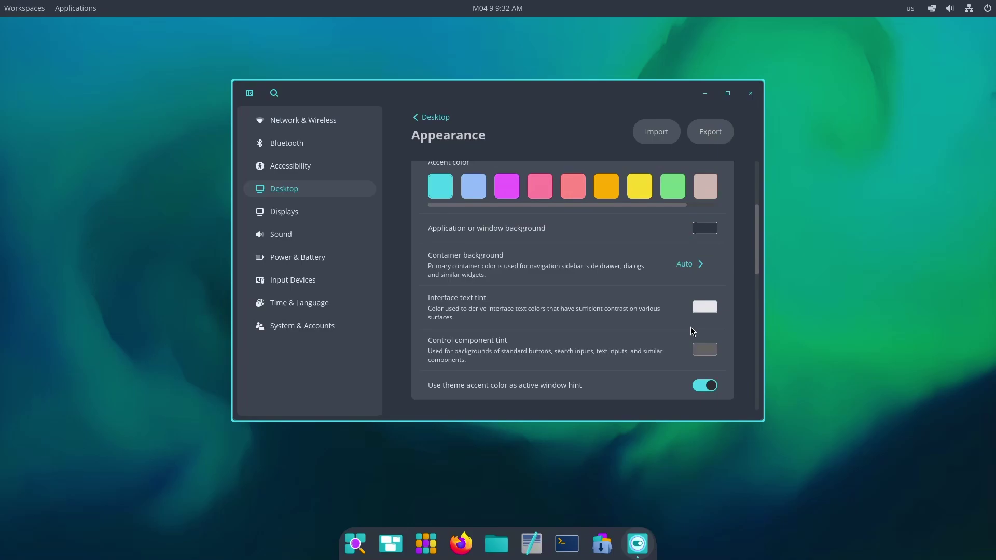
# - Give the control component tint a new cyan-shifted custom colour
pyautogui.click(704, 350)
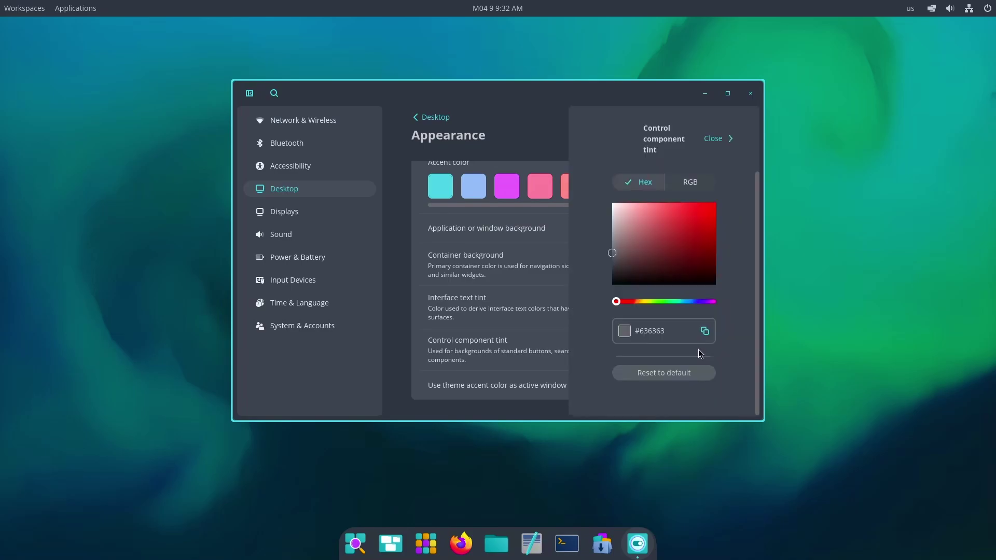
pyautogui.moveTo(669, 302)
pyautogui.mouseDown()
pyautogui.moveTo(681, 302)
pyautogui.moveTo(670, 308)
pyautogui.mouseUp()
pyautogui.click(629, 257)
pyautogui.press('Escape')
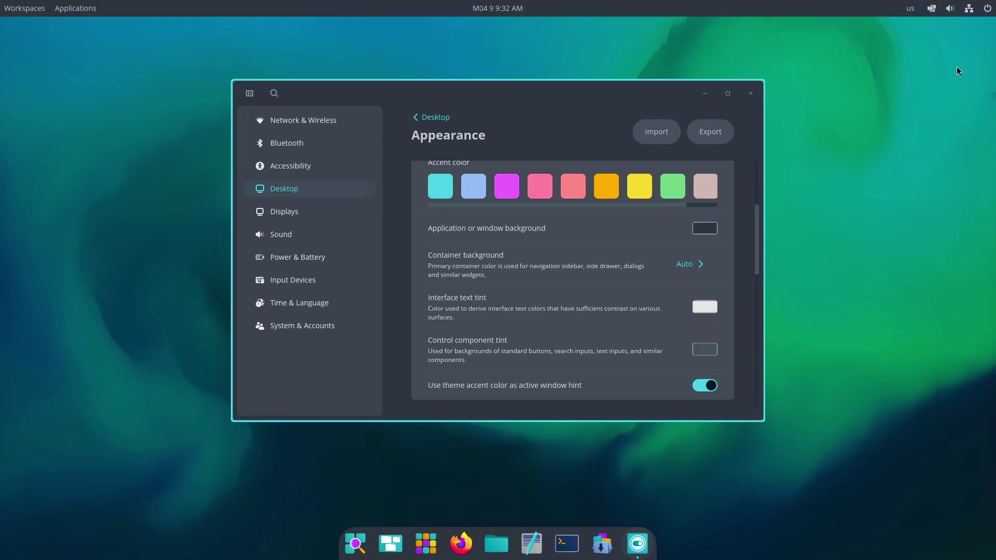
# - Check the sound quick settings, then scroll through the Appearance page
pyautogui.click(951, 8)
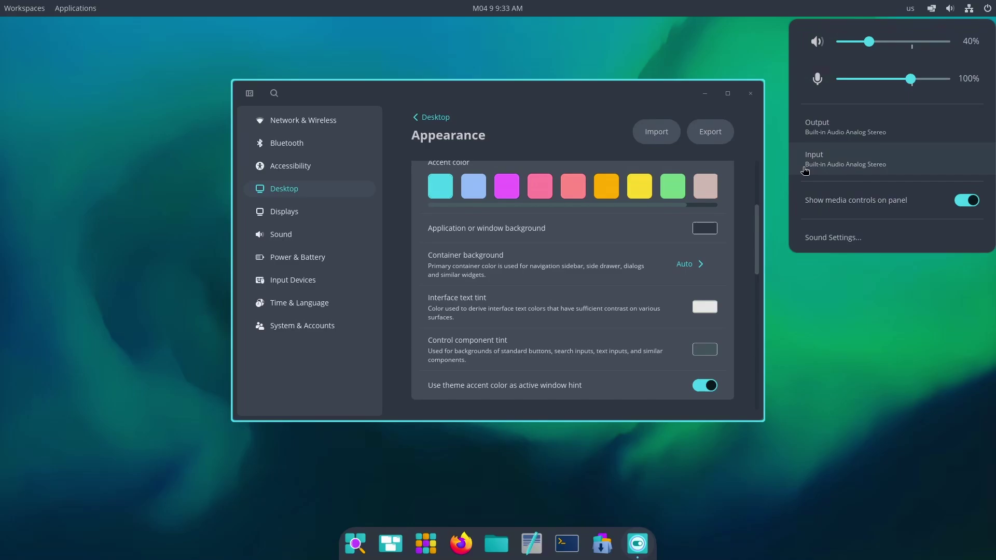
pyautogui.click(719, 180)
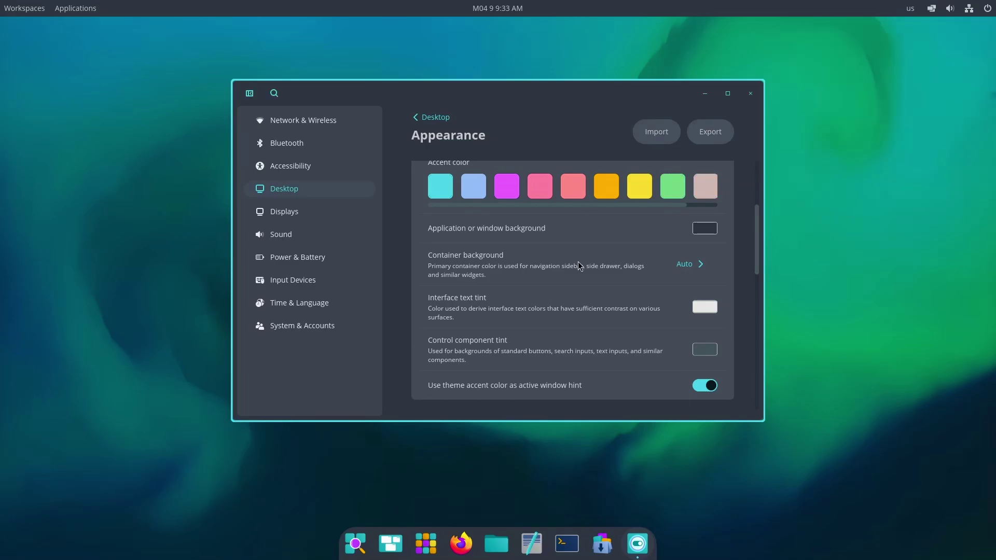
pyautogui.scroll(-3, 579, 262)
pyautogui.scroll(5, 579, 263)
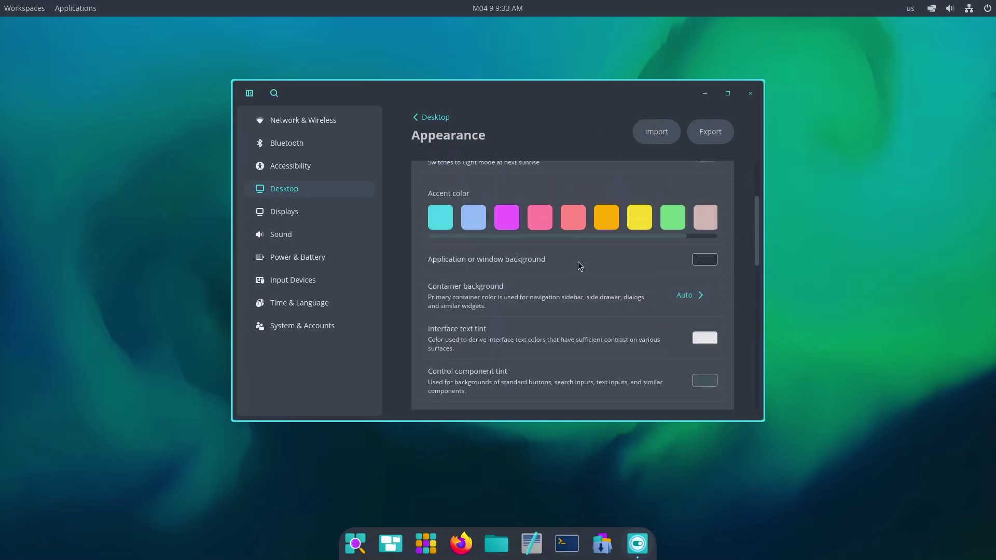
pyautogui.scroll(2, 578, 261)
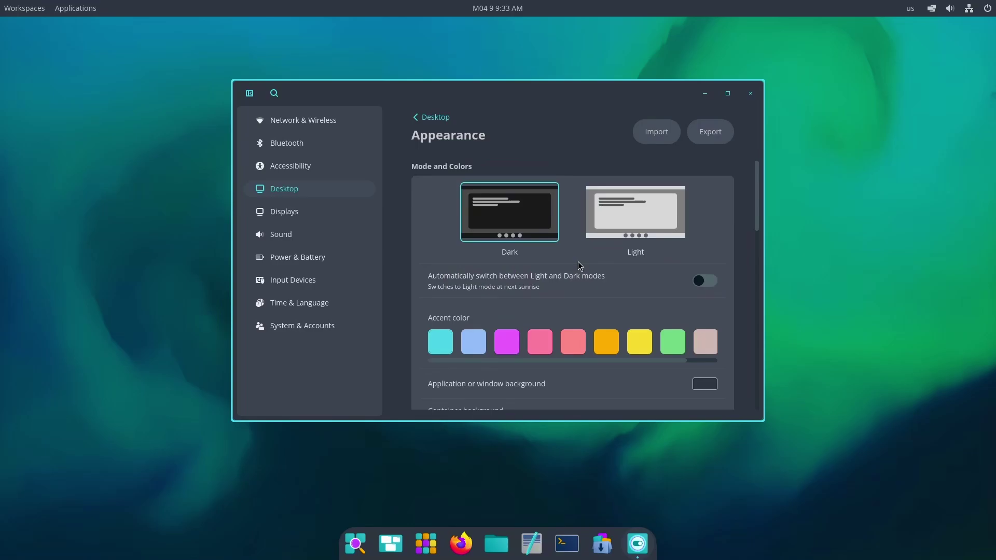
pyautogui.scroll(-10, 577, 261)
pyautogui.scroll(-2, 577, 262)
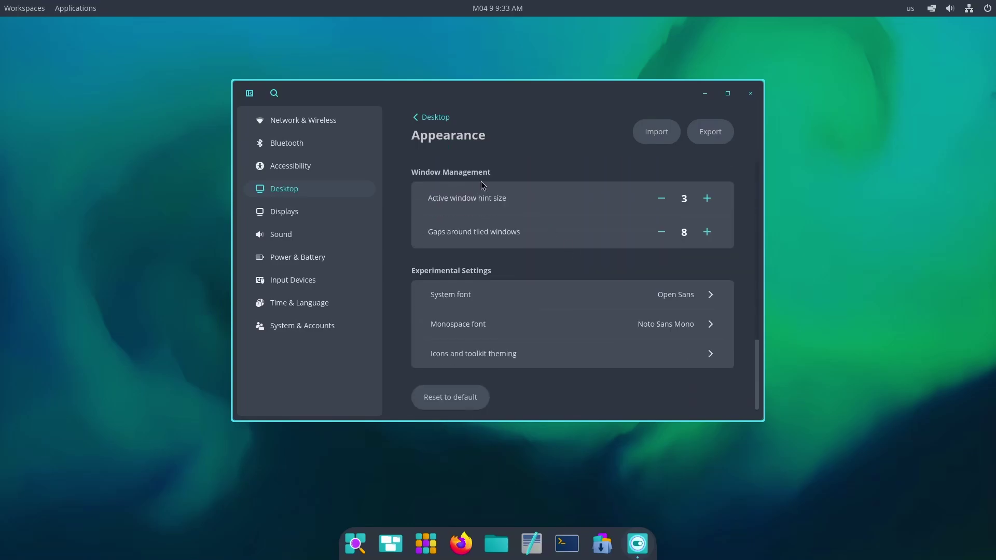
# - Open the Panel settings, briefly turning panel auto-hide on and back off
pyautogui.click(416, 118)
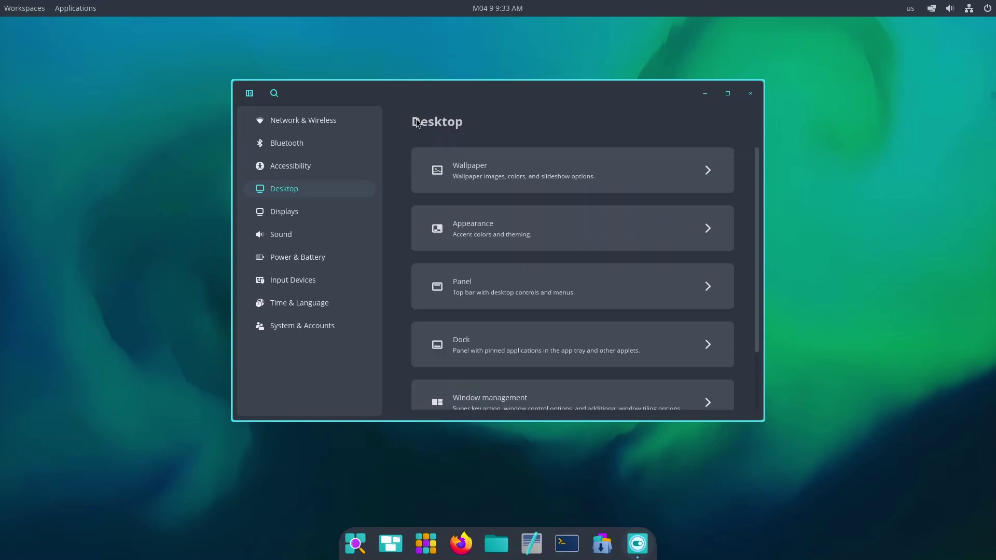
pyautogui.click(437, 298)
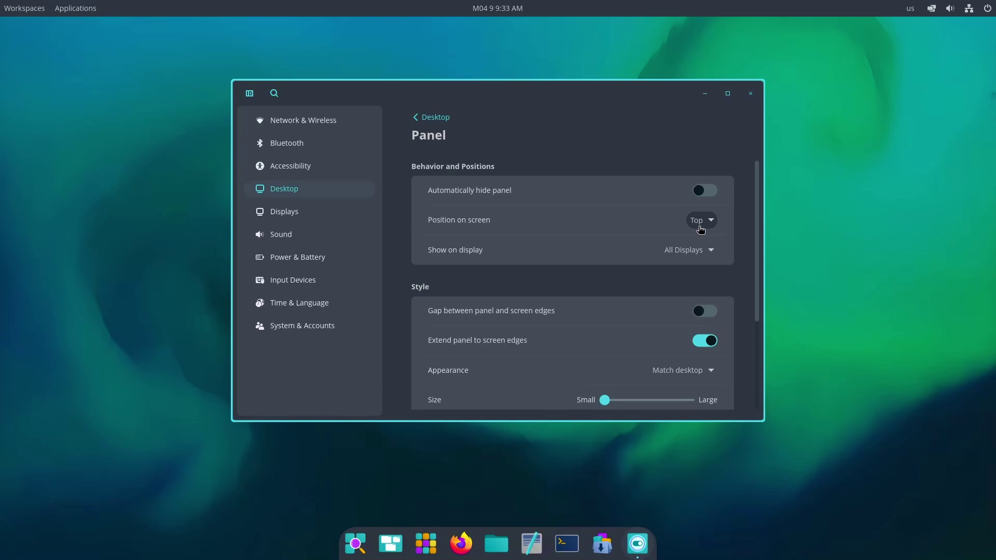
pyautogui.click(710, 192)
pyautogui.doubleClick(657, 92)
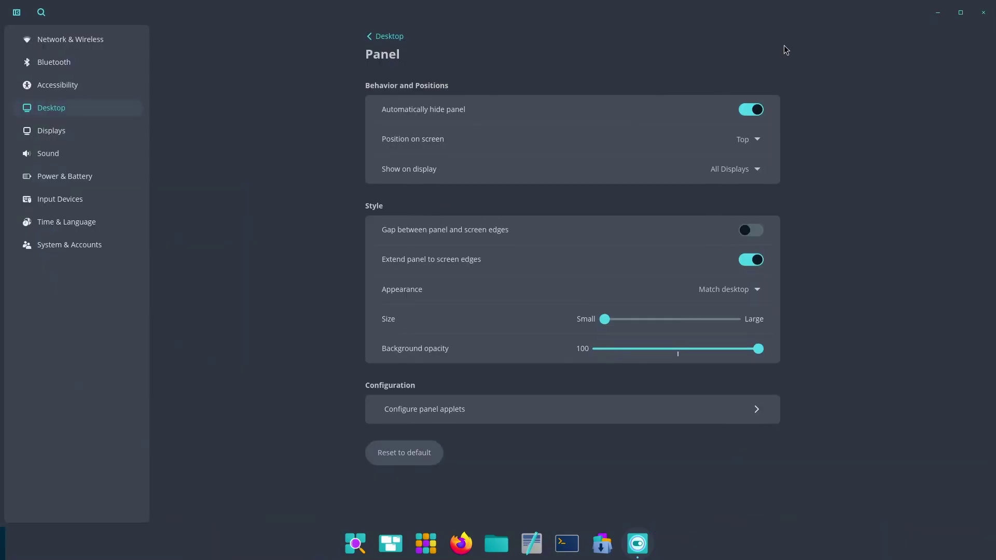
pyautogui.doubleClick(807, 14)
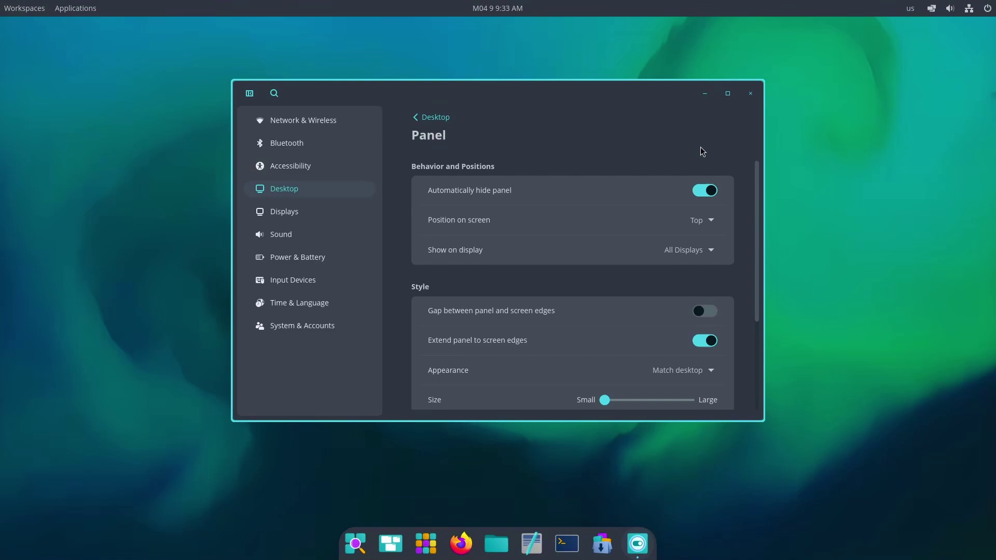
pyautogui.click(711, 189)
pyautogui.scroll(-2, 655, 255)
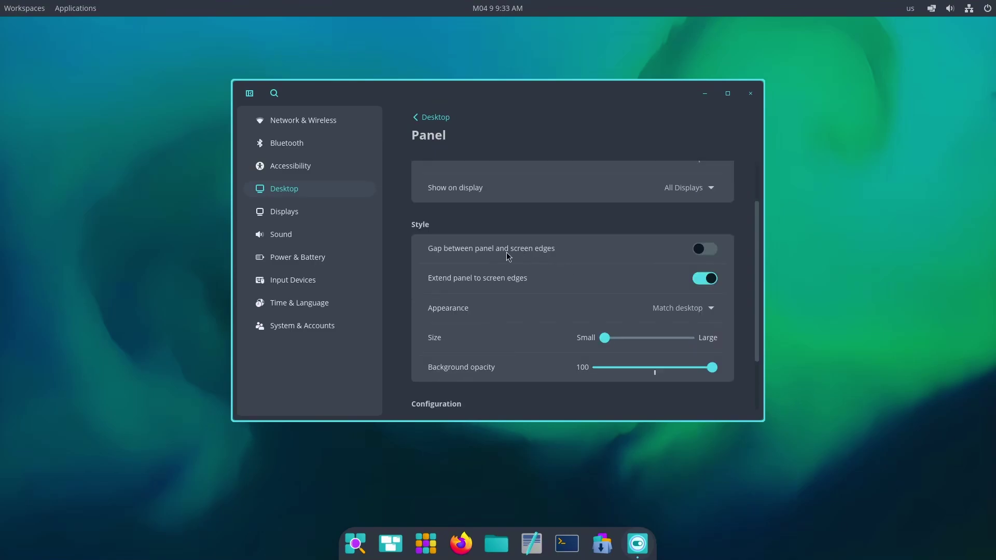
# - Float the panel with edge gaps, not extended, at medium size with 79% opacity
pyautogui.click(705, 248)
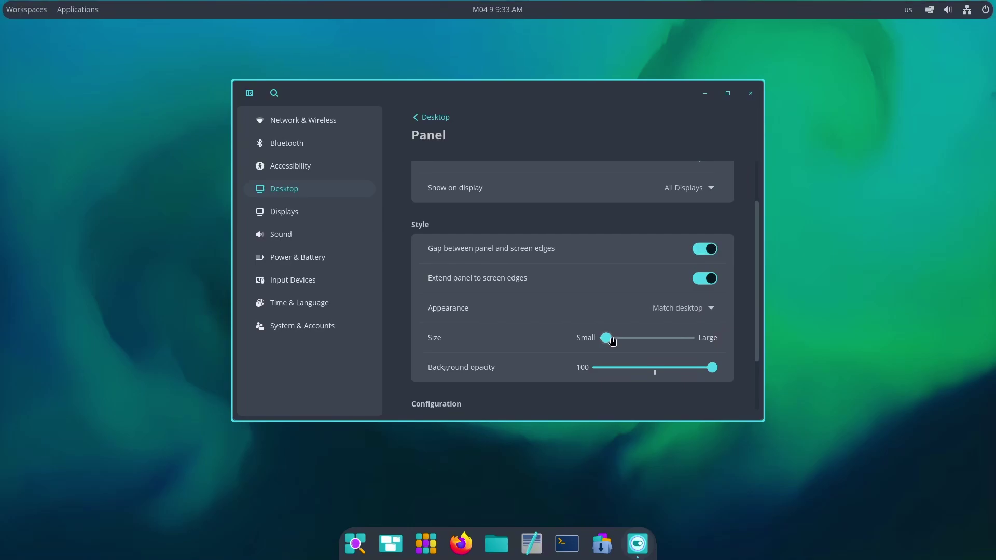
pyautogui.moveTo(612, 340)
pyautogui.mouseDown()
pyautogui.moveTo(633, 340)
pyautogui.moveTo(623, 344)
pyautogui.mouseUp()
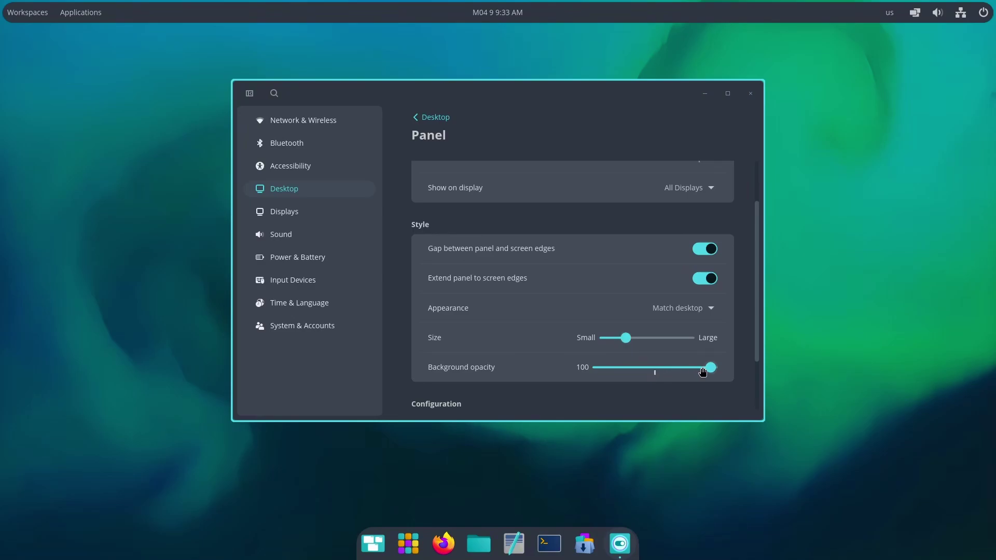
pyautogui.moveTo(709, 368); pyautogui.dragTo(685, 371)
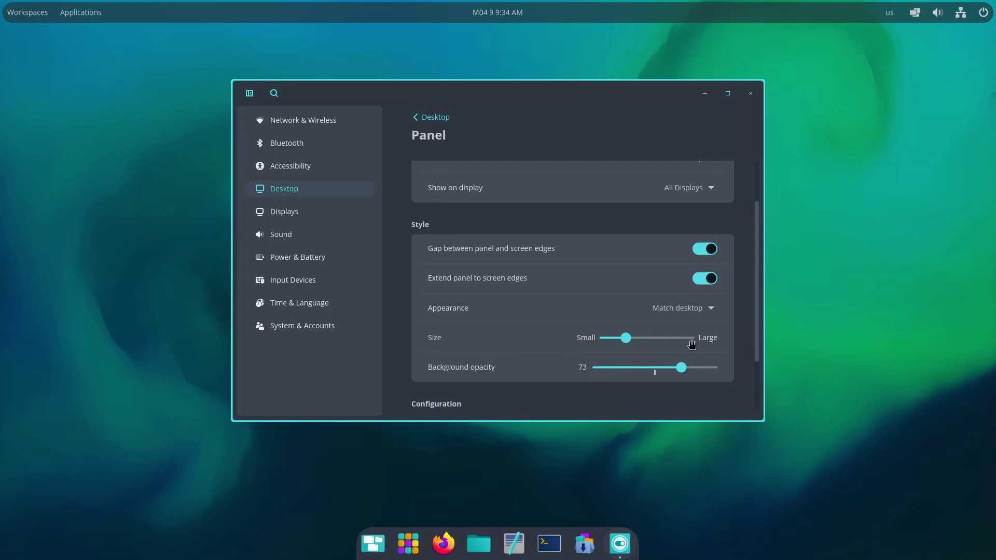
pyautogui.click(705, 278)
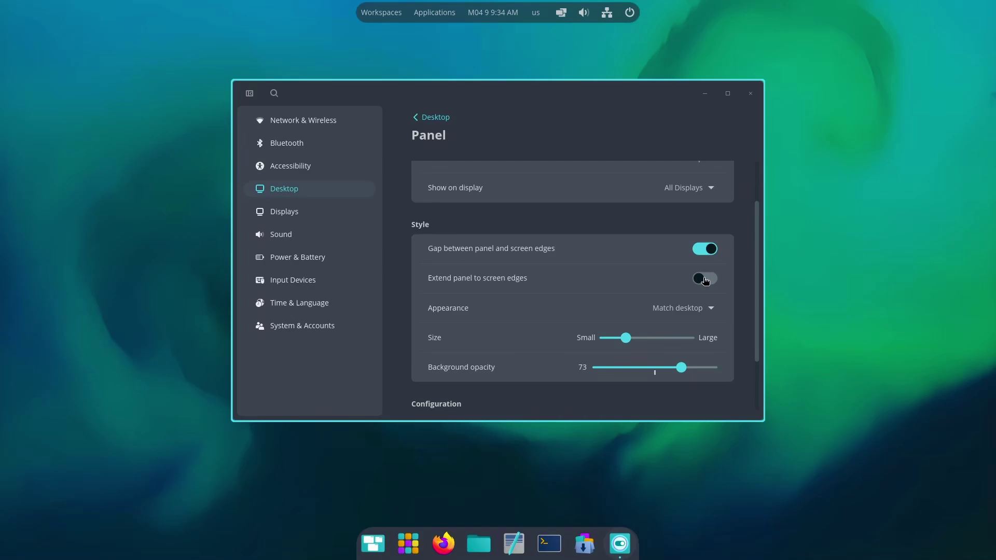
pyautogui.moveTo(687, 367)
pyautogui.mouseDown()
pyautogui.moveTo(705, 369)
pyautogui.moveTo(688, 368)
pyautogui.mouseUp()
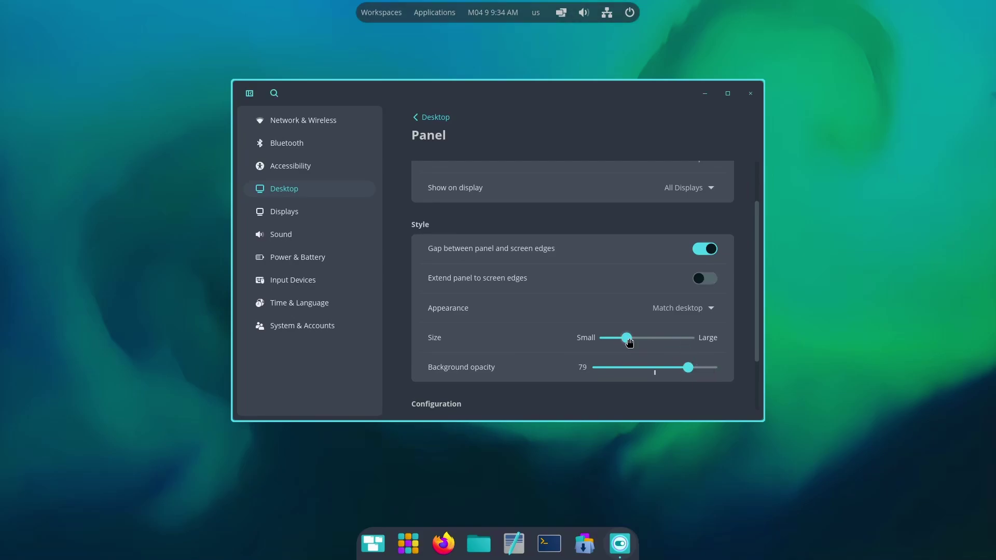
pyautogui.moveTo(629, 342); pyautogui.dragTo(660, 341)
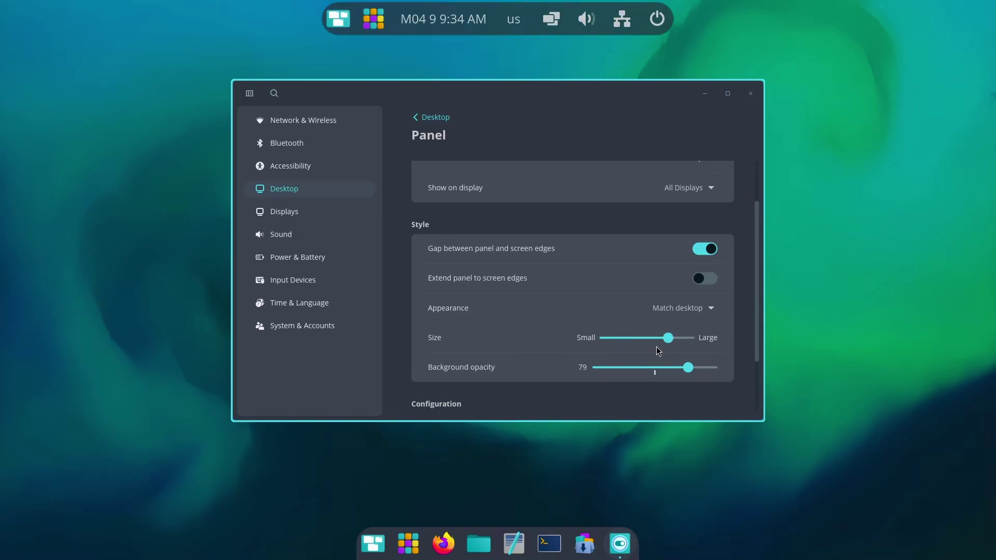
pyautogui.click(647, 340)
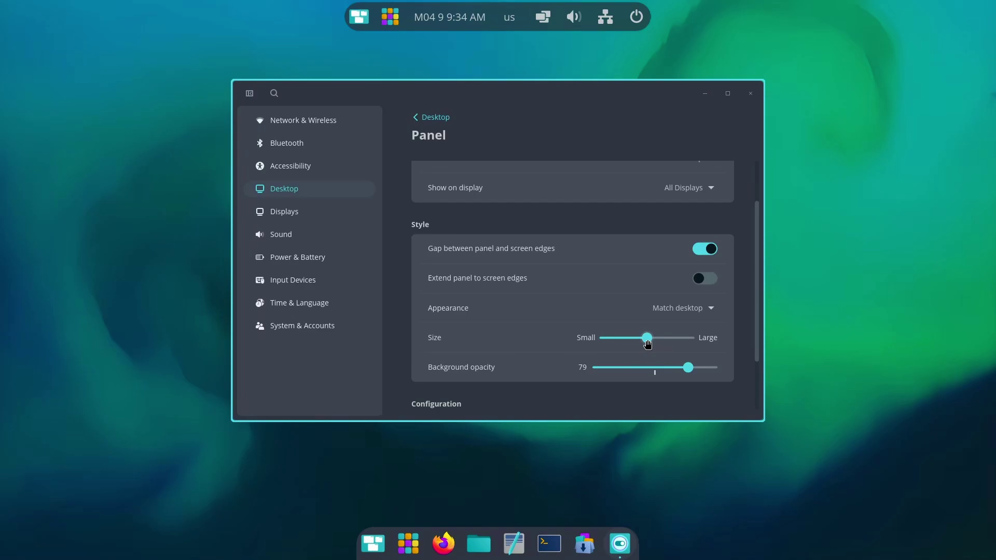
pyautogui.scroll(-3, 647, 343)
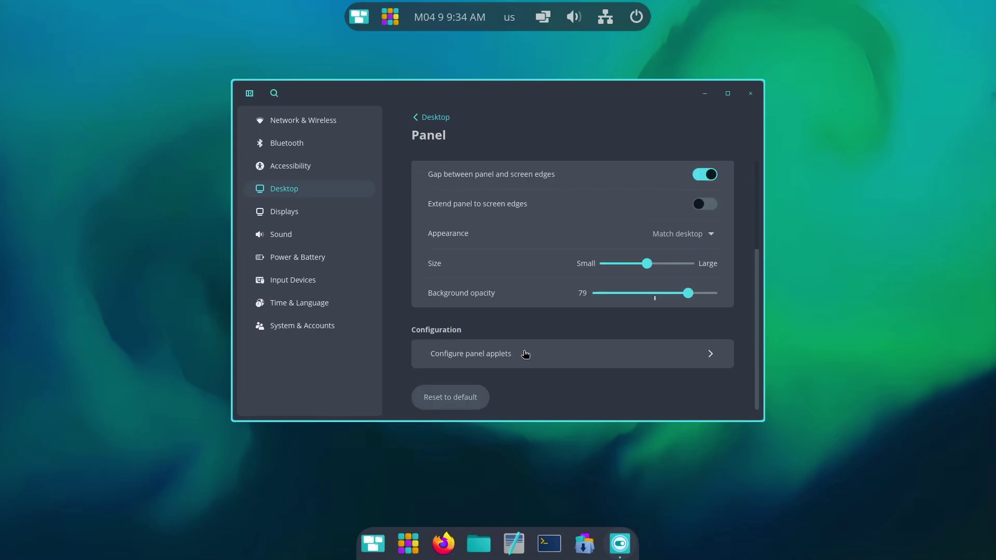
# - Remove the App Library and Workspaces Buttons and add a Launcher Button to the panel start
pyautogui.click(524, 351)
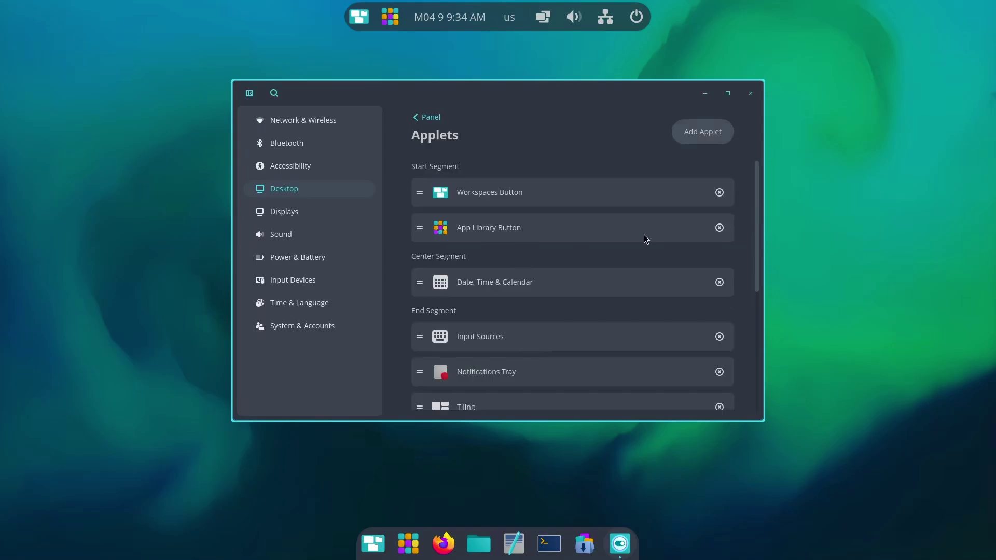
pyautogui.click(719, 227)
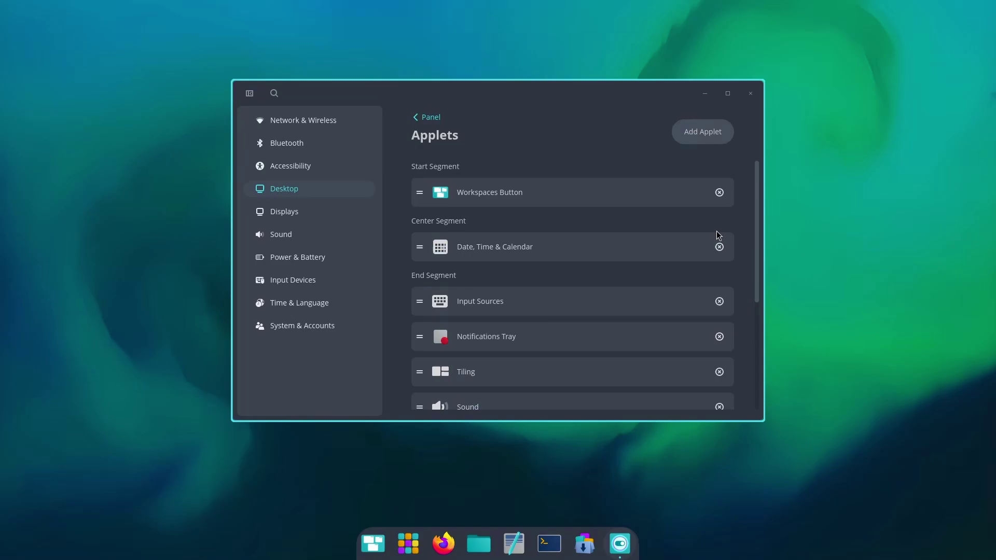
pyautogui.click(719, 193)
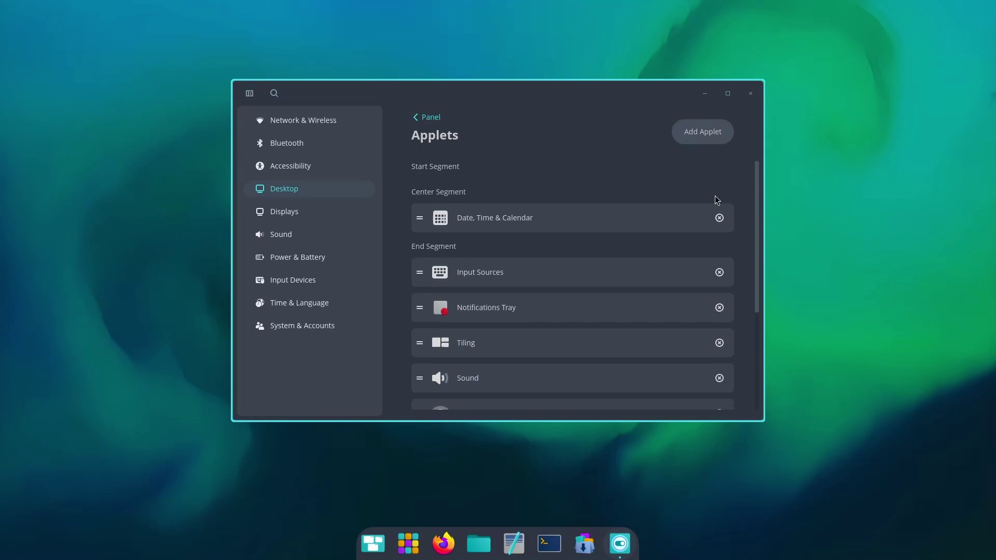
pyautogui.click(705, 133)
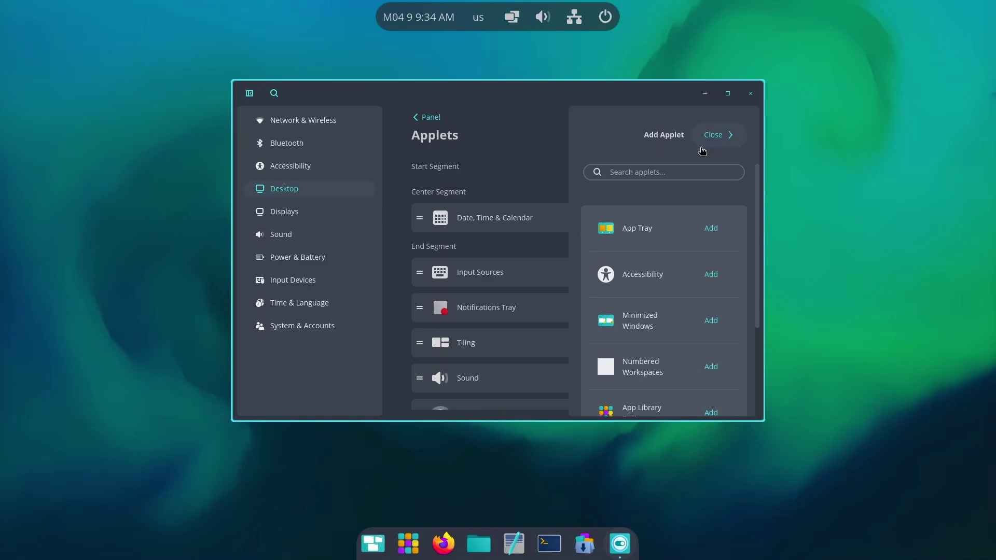
pyautogui.scroll(-3, 667, 259)
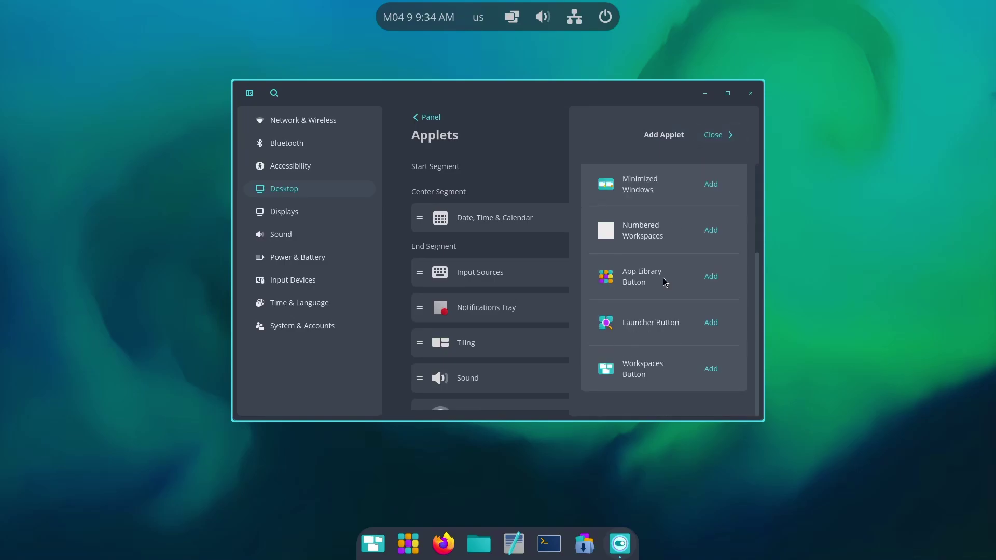
pyautogui.click(711, 322)
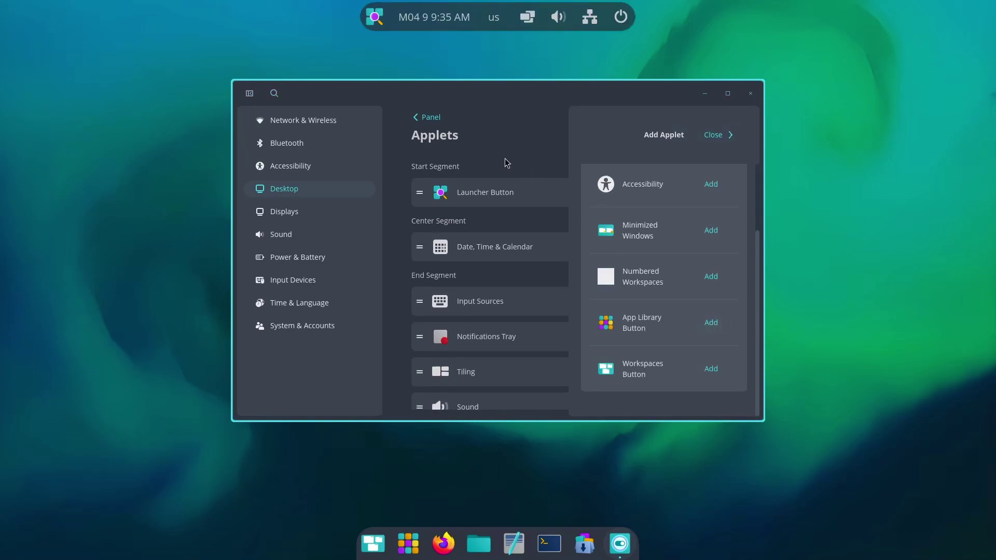
pyautogui.click(418, 121)
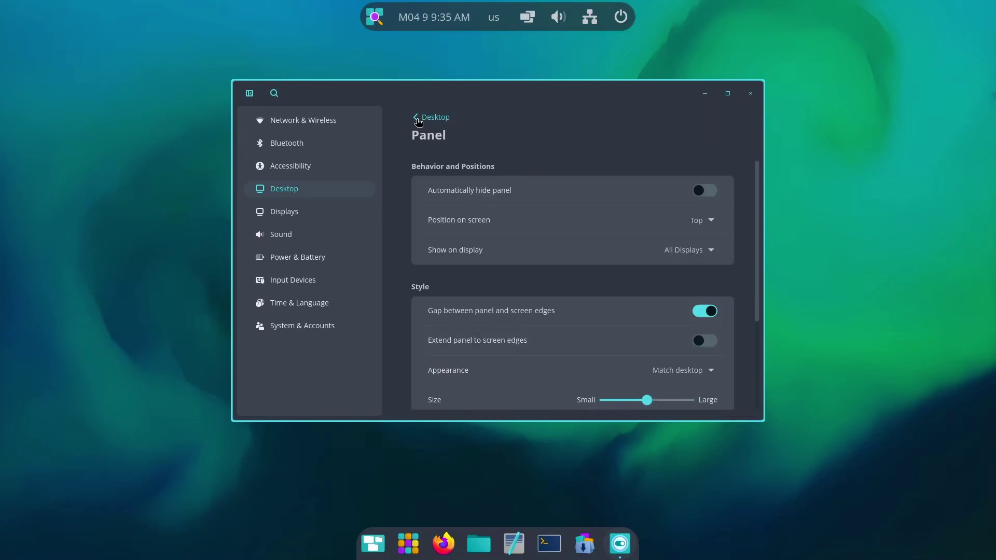
# - Turn off 'Extend panel to screen edges', shrink the panel slightly, and go back to Desktop
pyautogui.click(703, 344)
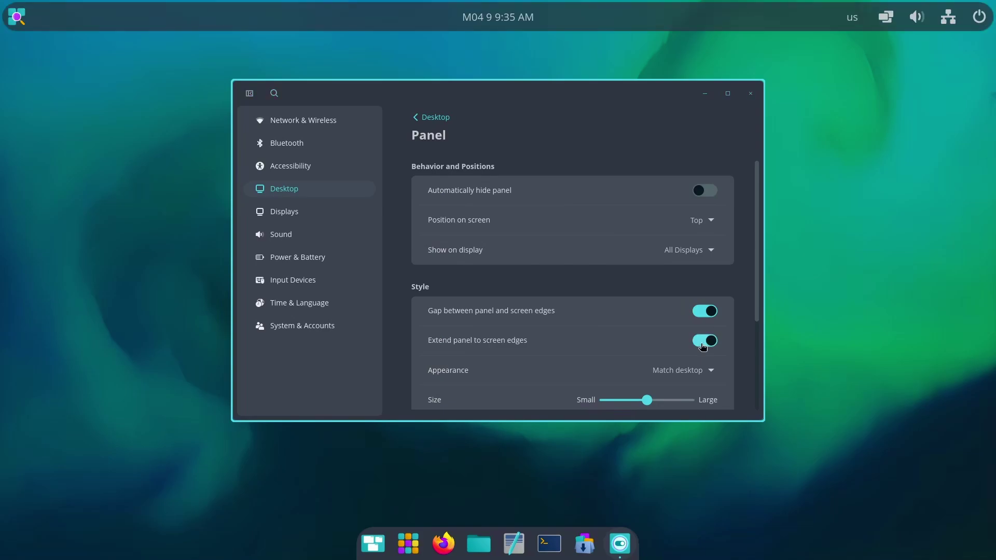
pyautogui.click(703, 344)
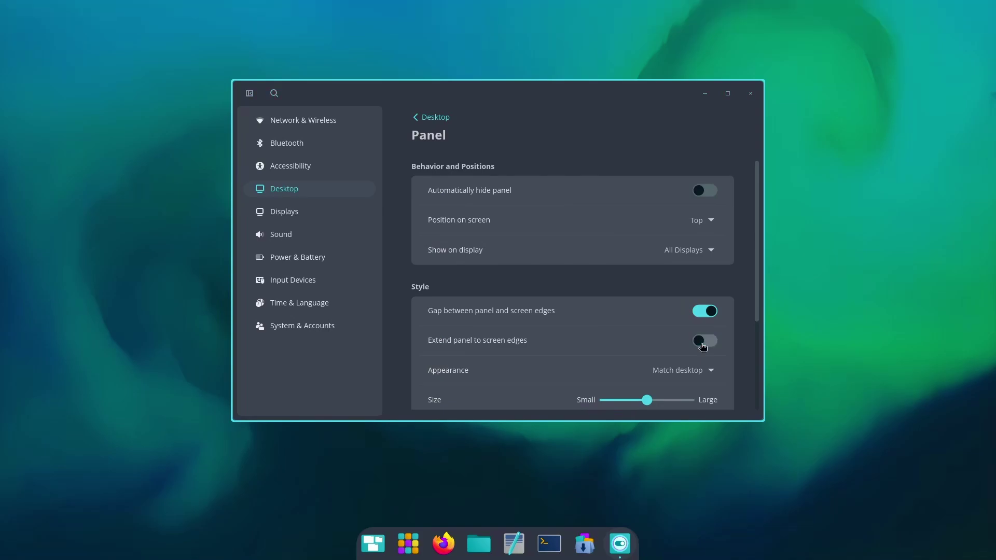
pyautogui.moveTo(647, 400); pyautogui.dragTo(626, 400)
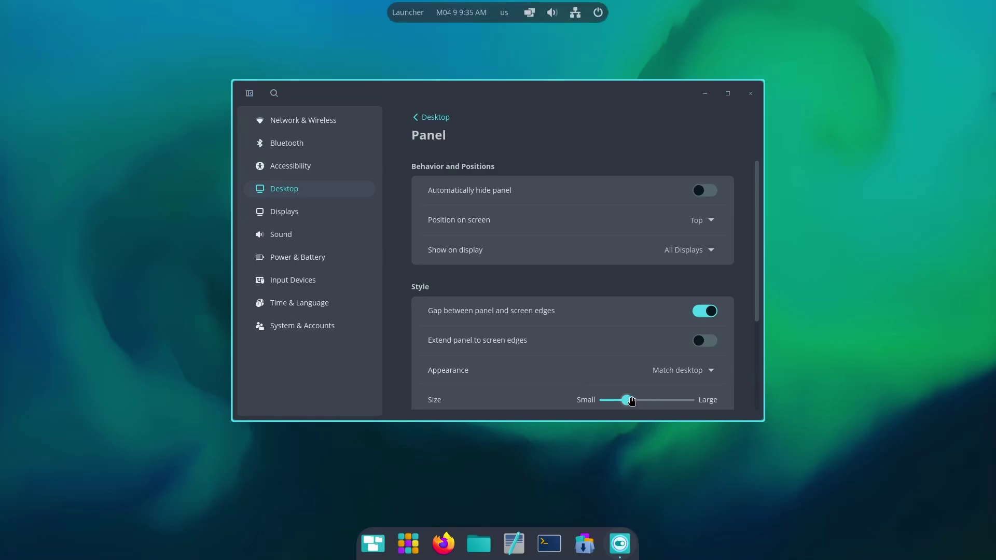
pyautogui.scroll(-5, 519, 285)
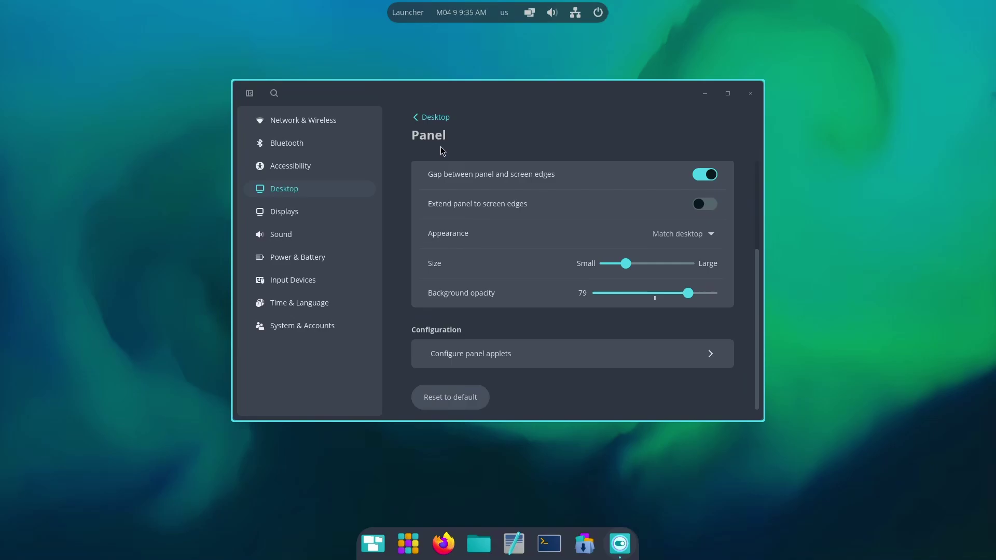
pyautogui.click(425, 119)
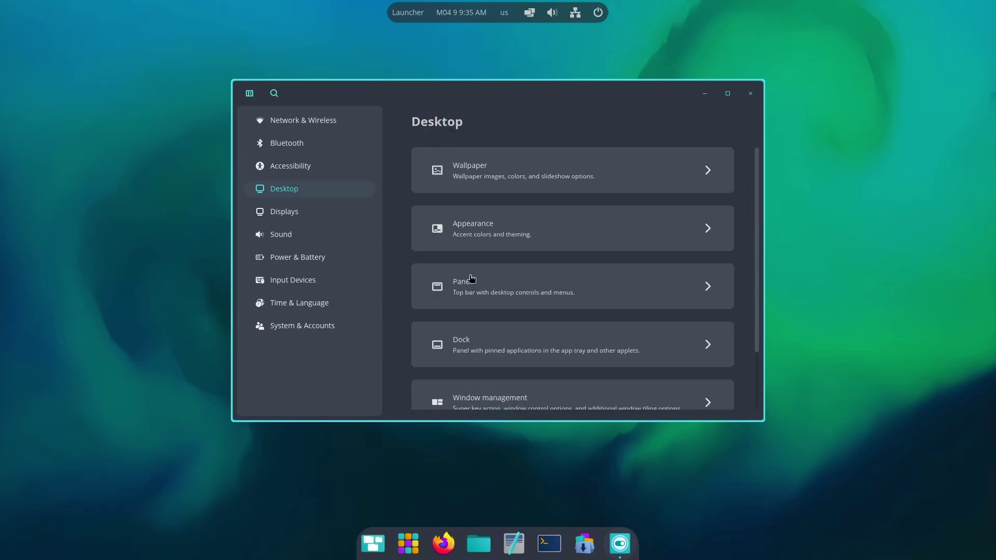
# - Float the dock with edge gaps, unextended, at Large size with background opacity 65
pyautogui.click(472, 337)
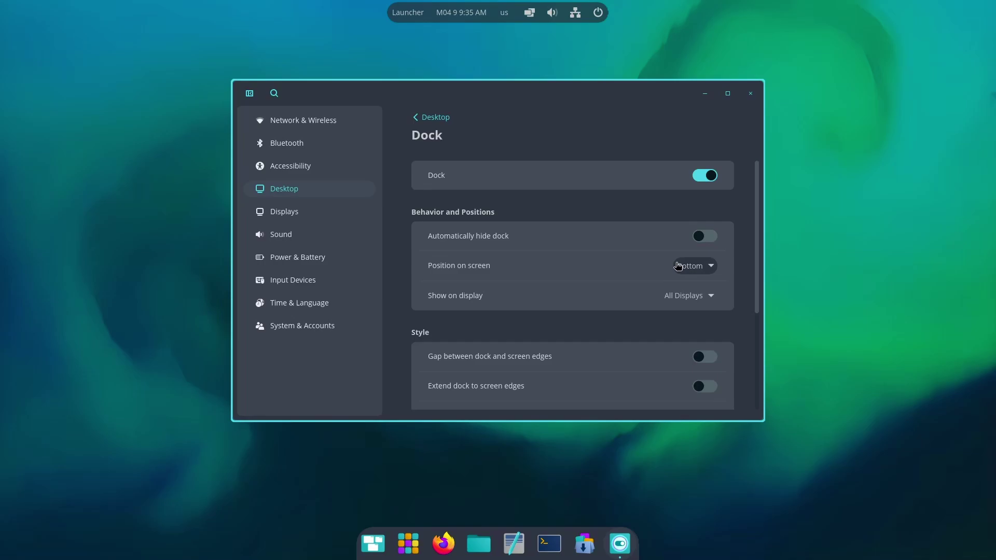
pyautogui.scroll(-3, 653, 296)
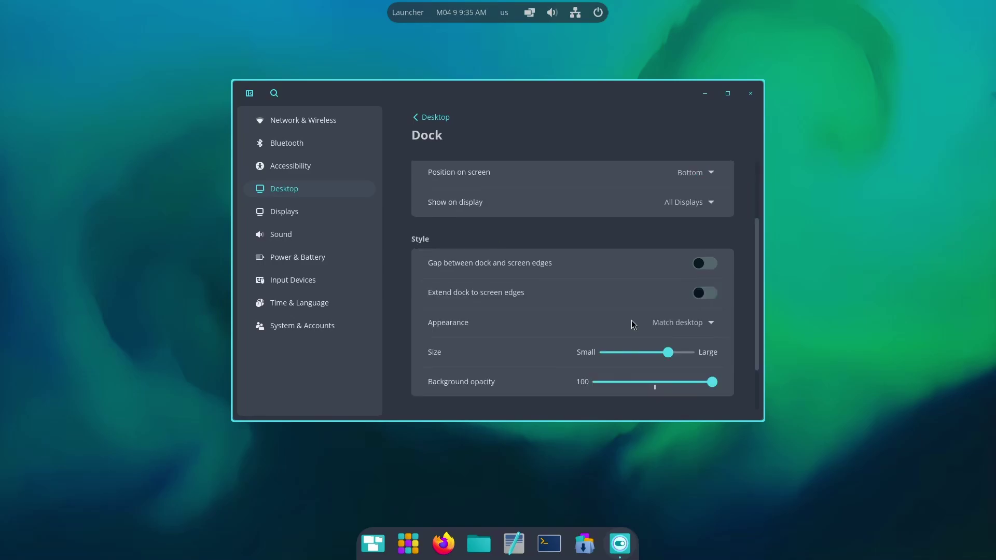
pyautogui.click(705, 263)
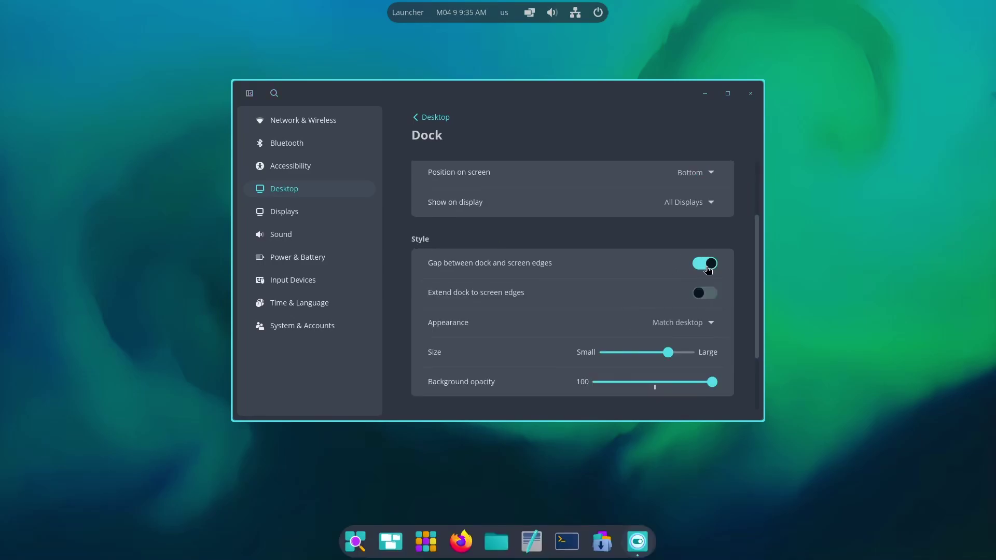
pyautogui.click(707, 294)
pyautogui.click(707, 294)
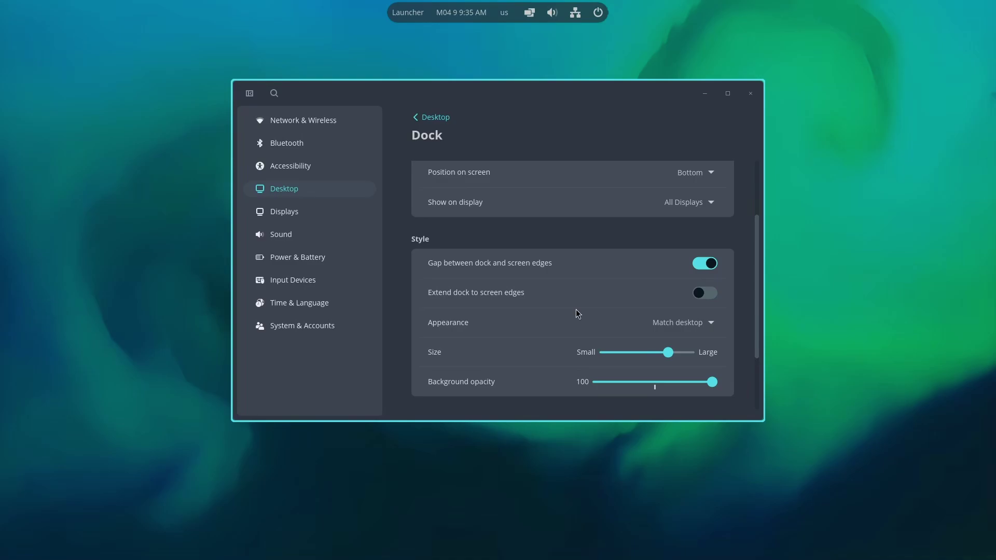
pyautogui.moveTo(668, 352); pyautogui.dragTo(714, 353)
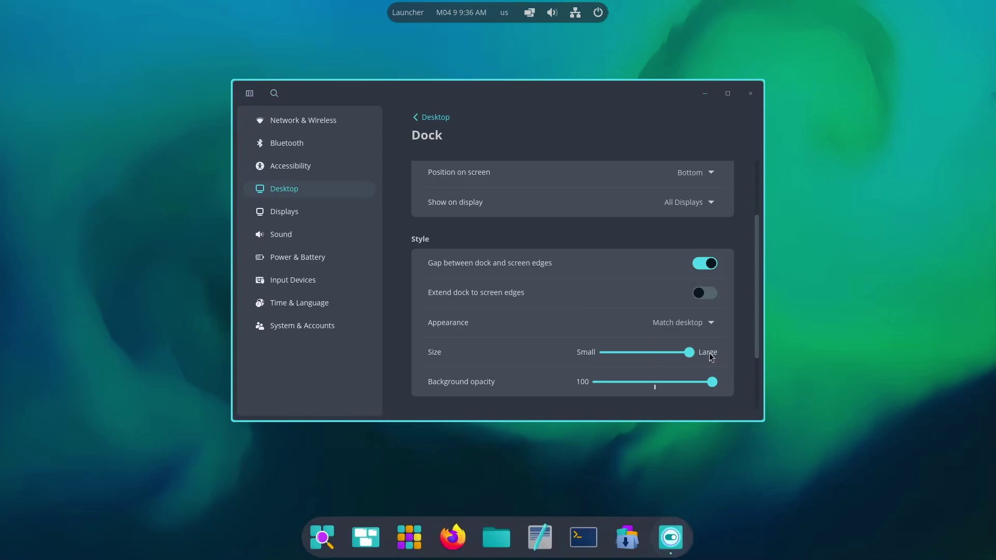
pyautogui.moveTo(686, 384); pyautogui.dragTo(672, 382)
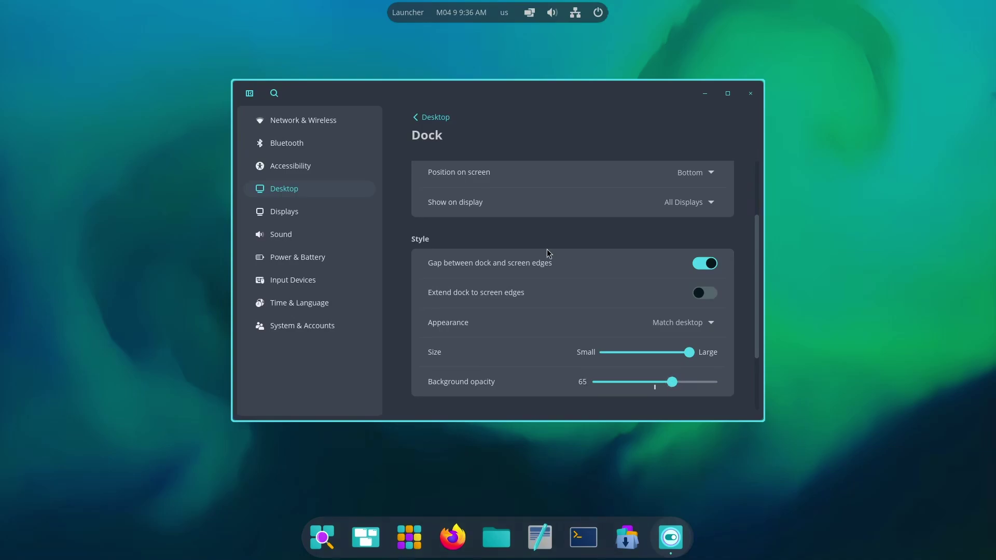
pyautogui.hotkey('alt', 'Left')
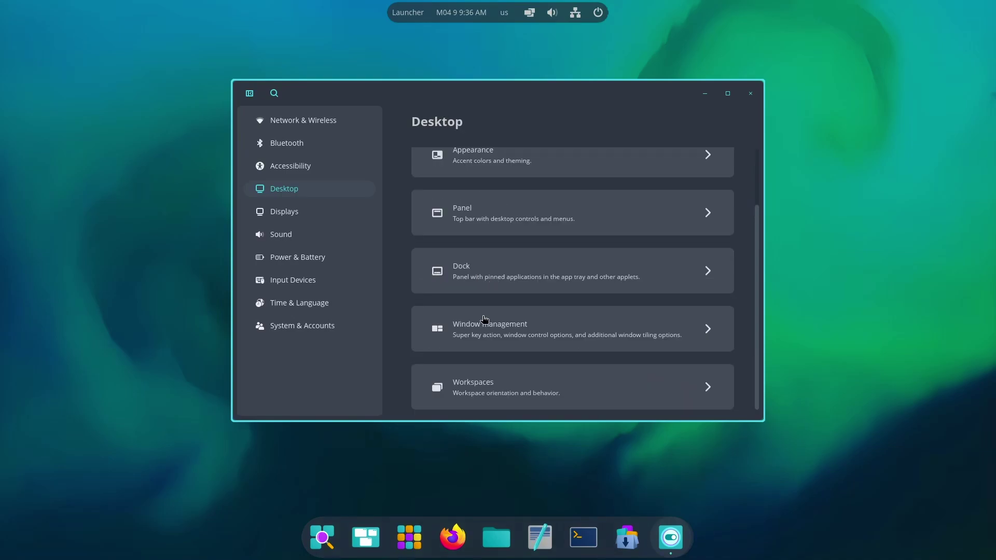
pyautogui.click(488, 374)
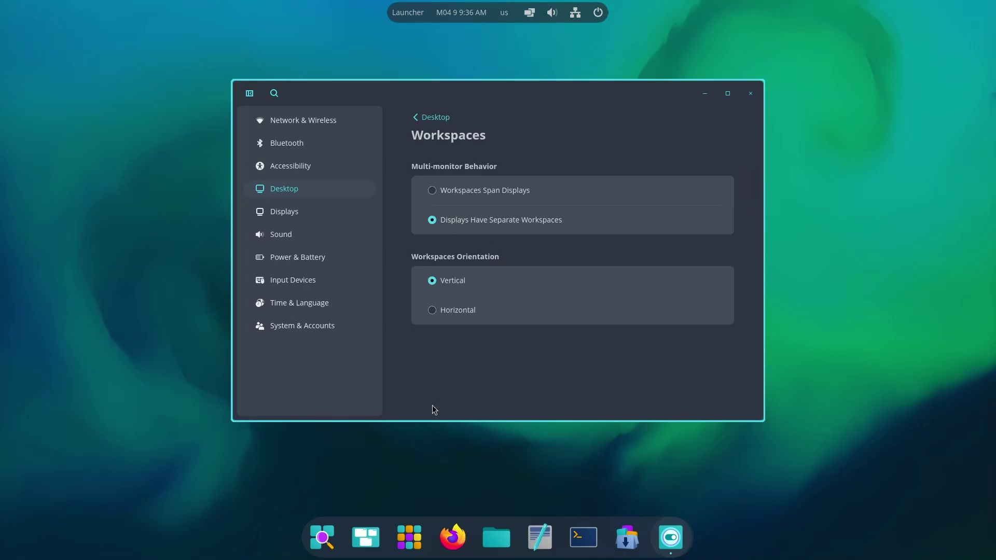
pyautogui.click(434, 314)
pyautogui.click(366, 533)
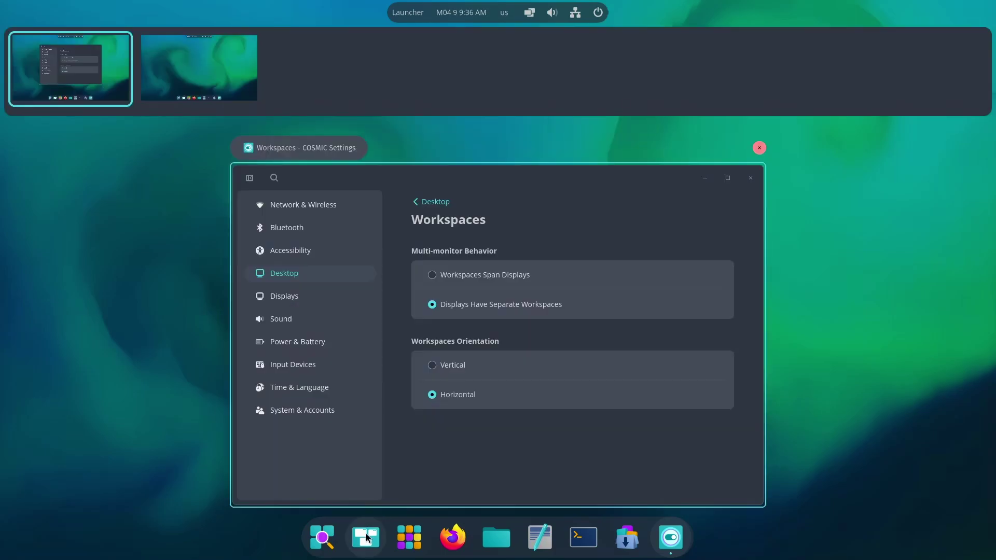
pyautogui.click(365, 533)
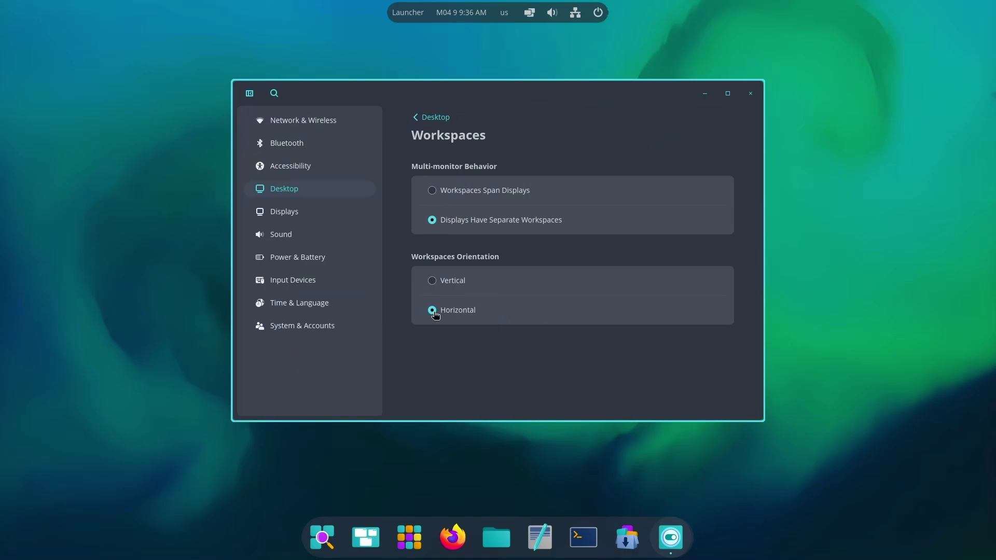
pyautogui.click(433, 281)
pyautogui.click(365, 533)
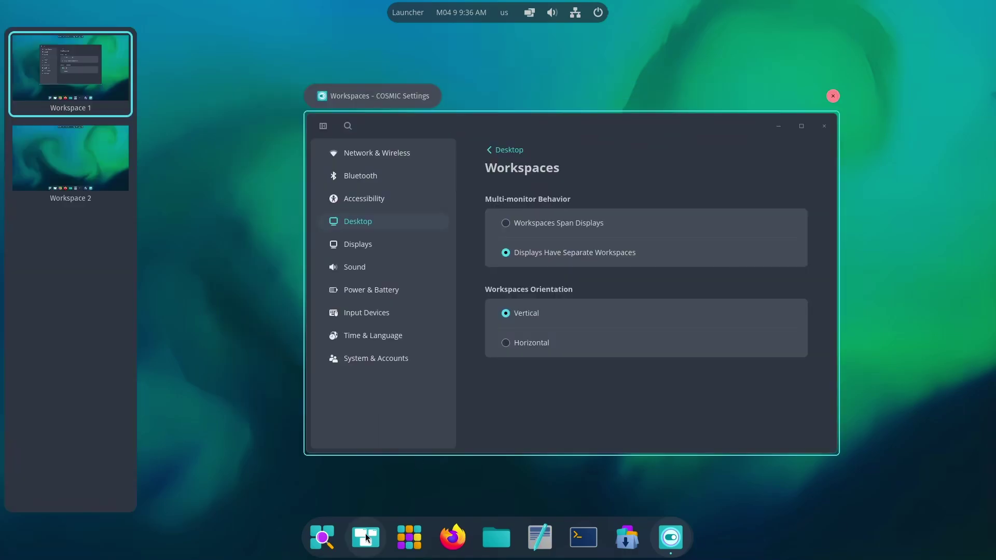
pyautogui.click(365, 533)
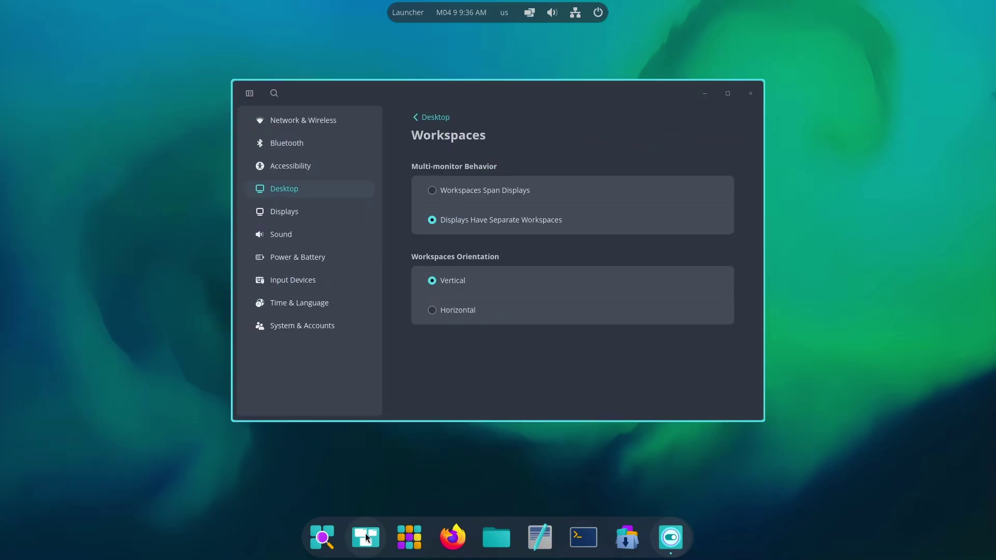
pyautogui.click(418, 120)
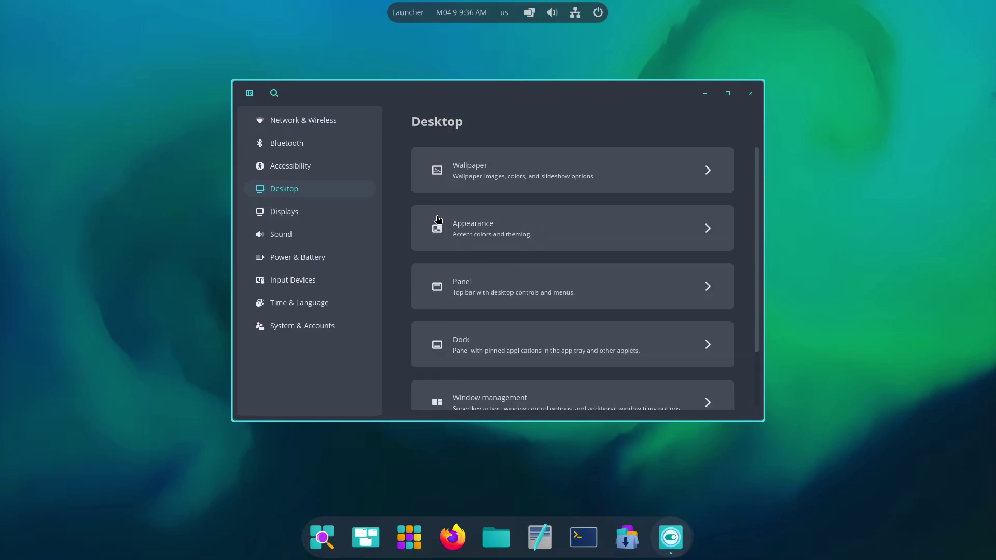
# - Browse the Power & Battery, Time & Language and Displays pages, then return to Desktop
pyautogui.scroll(-3, 437, 219)
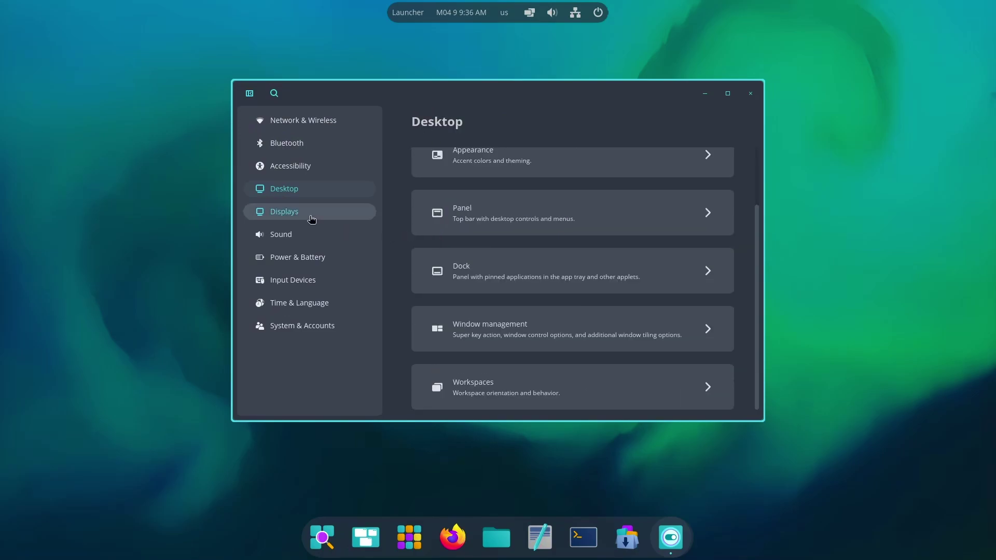
pyautogui.click(302, 261)
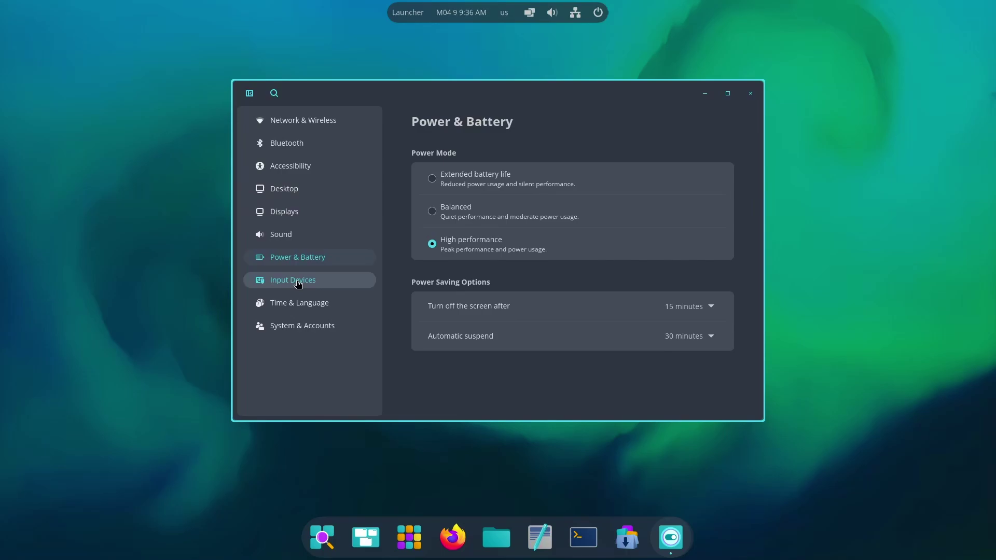
pyautogui.click(299, 302)
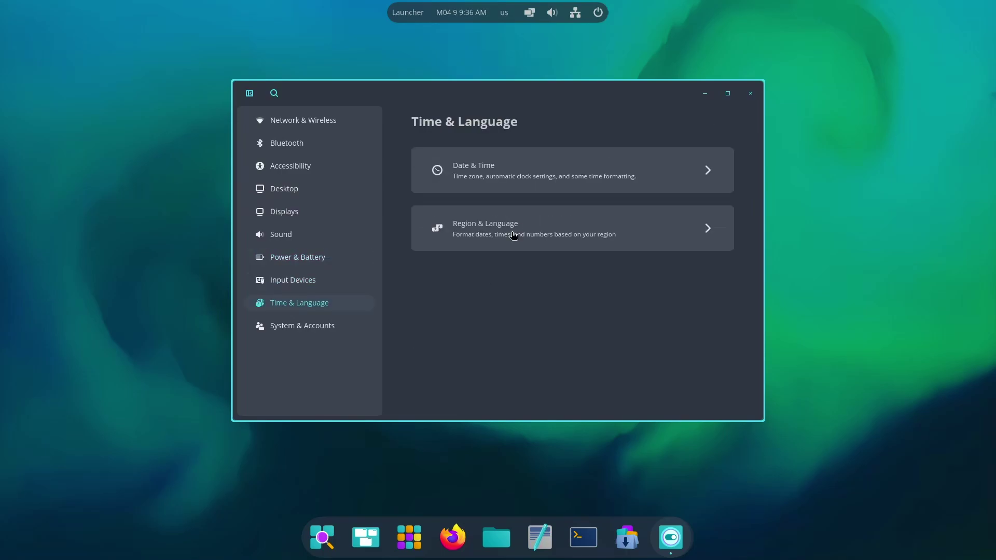
pyautogui.click(340, 211)
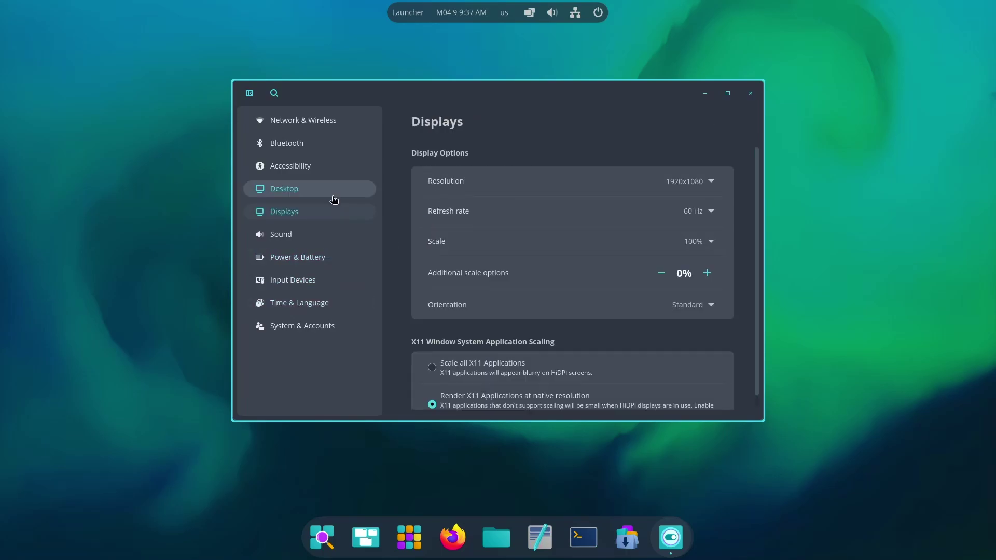
pyautogui.click(333, 198)
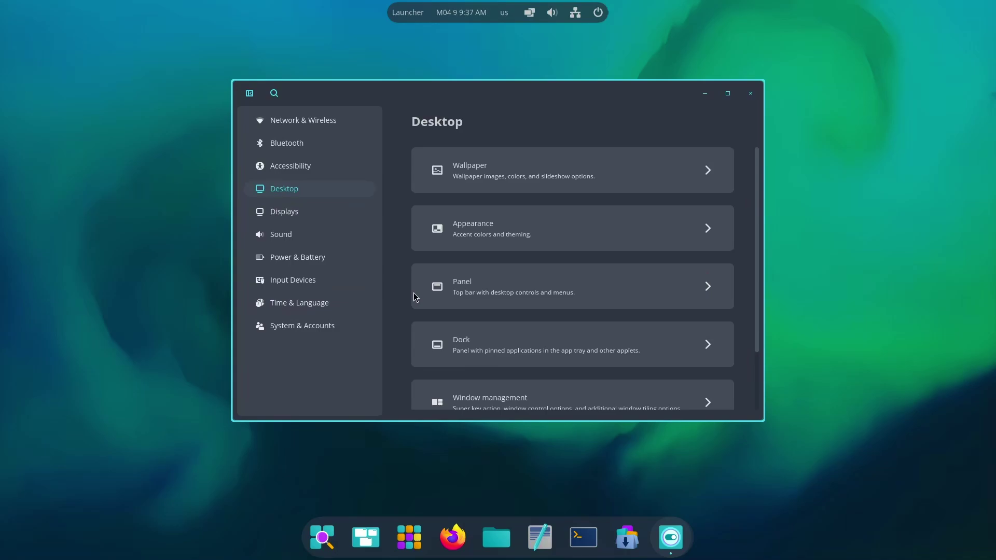
# - Turn on 'Extend panel to screen edges' and close COSMIC Settings
pyautogui.click(500, 285)
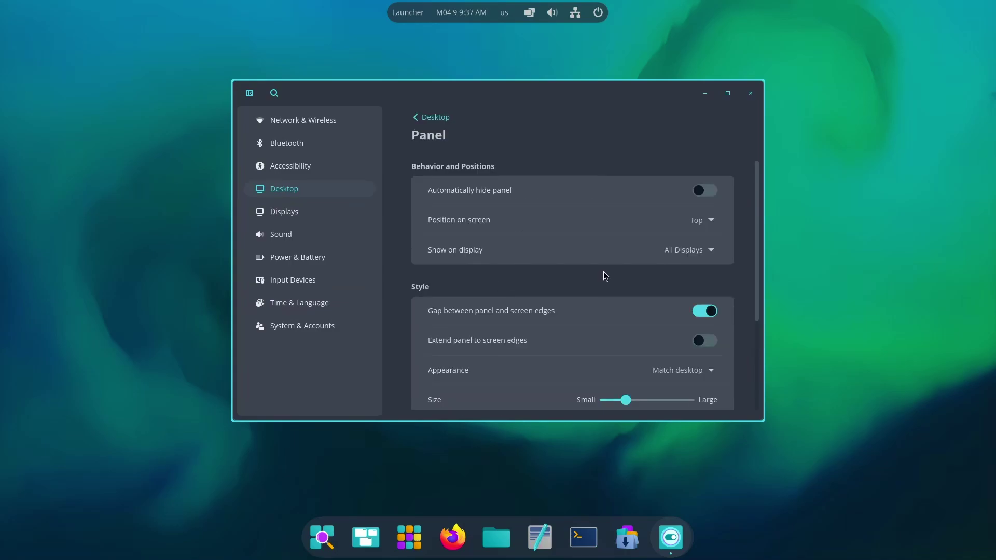
pyautogui.click(708, 341)
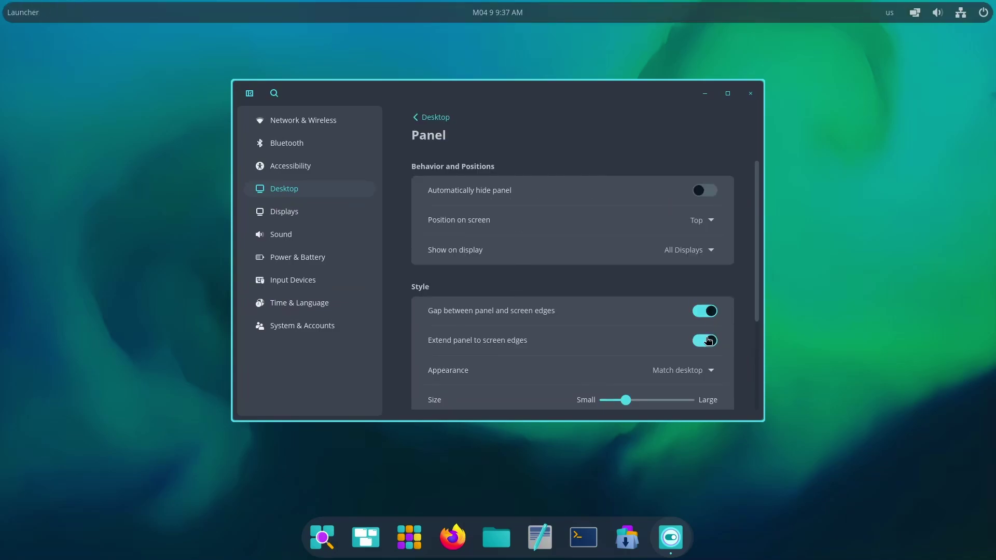
pyautogui.click(747, 93)
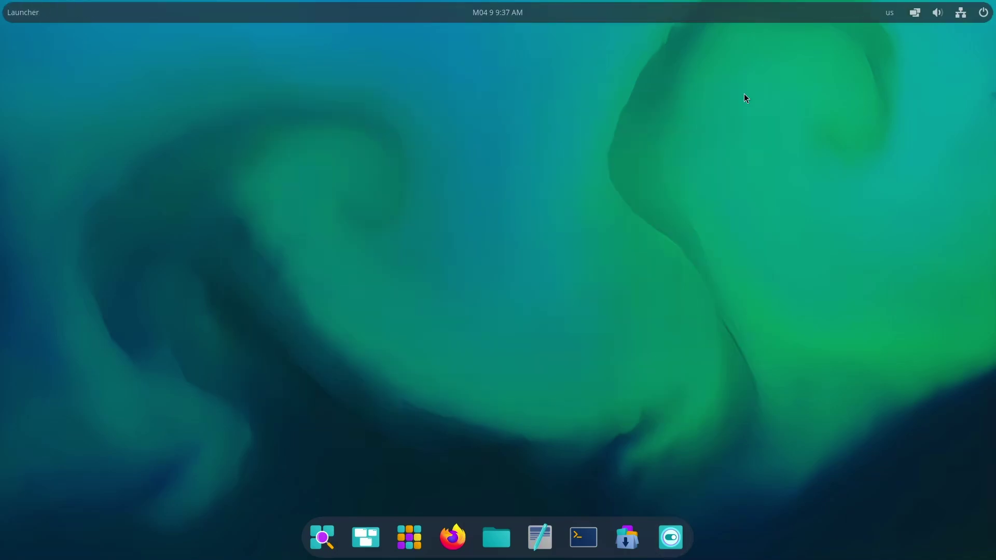